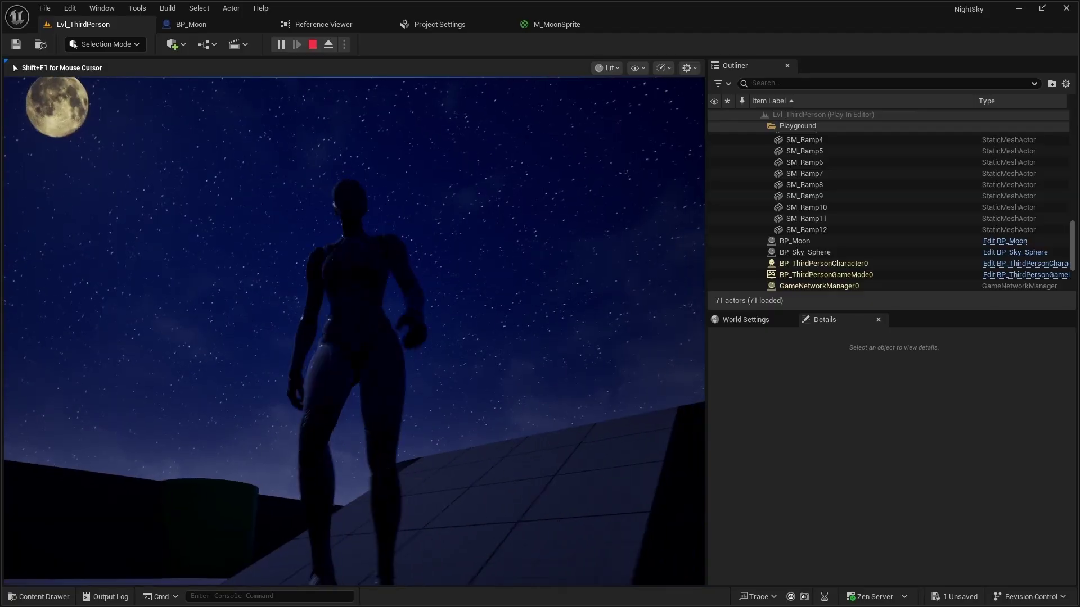
{"action": "key", "text": "w"}
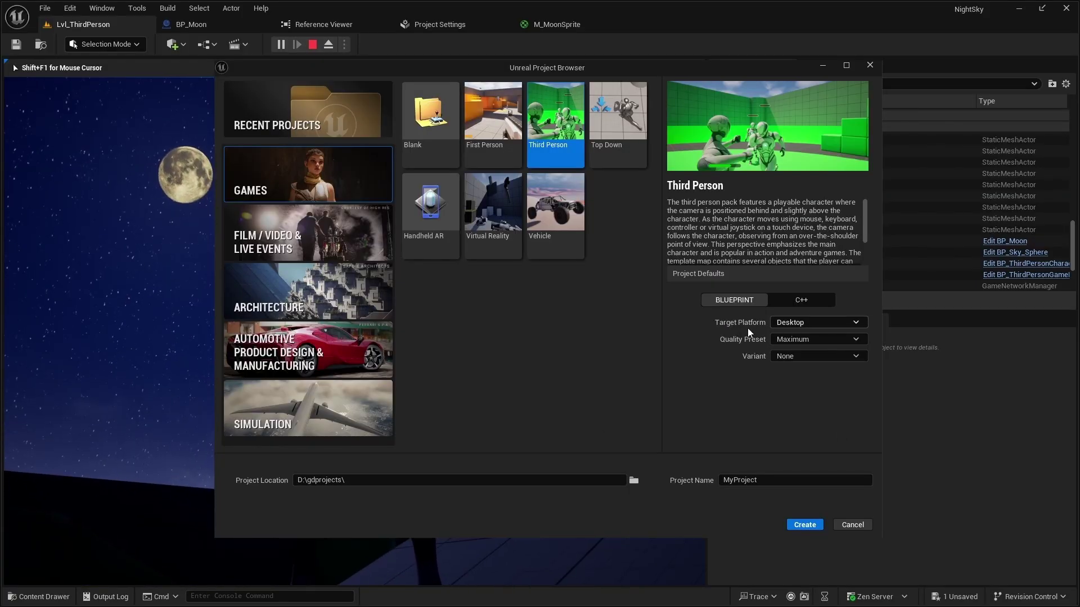
Create a Third Person Blueprint project named NightSky with the Platforming variant.
{"action": "left_click", "coordinate": [730, 480]}
{"action": "double_click", "coordinate": [730, 481]}
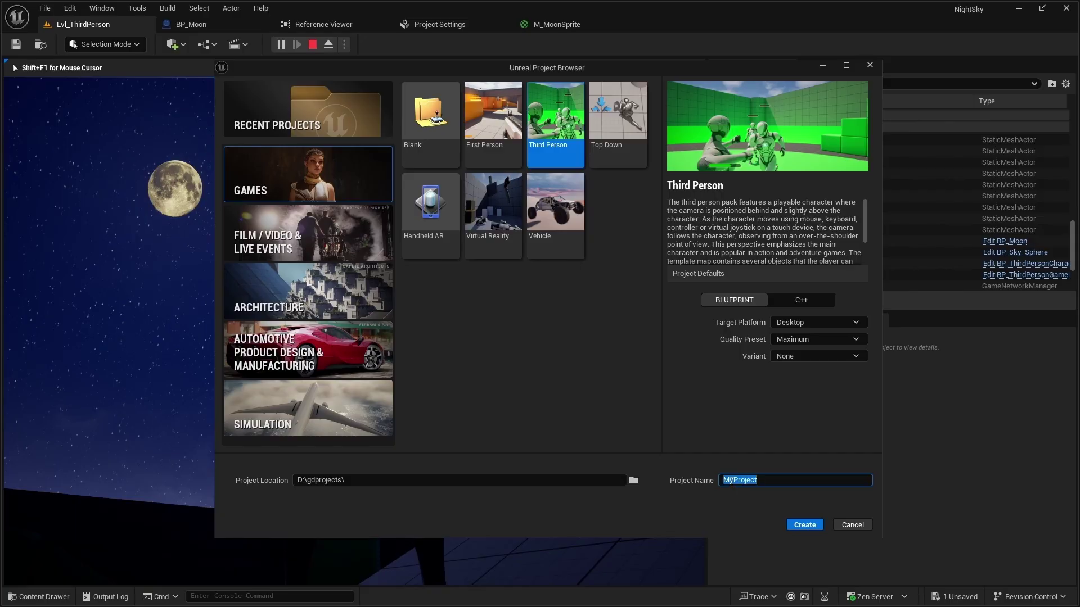
{"action": "type", "text": "NightSky"}
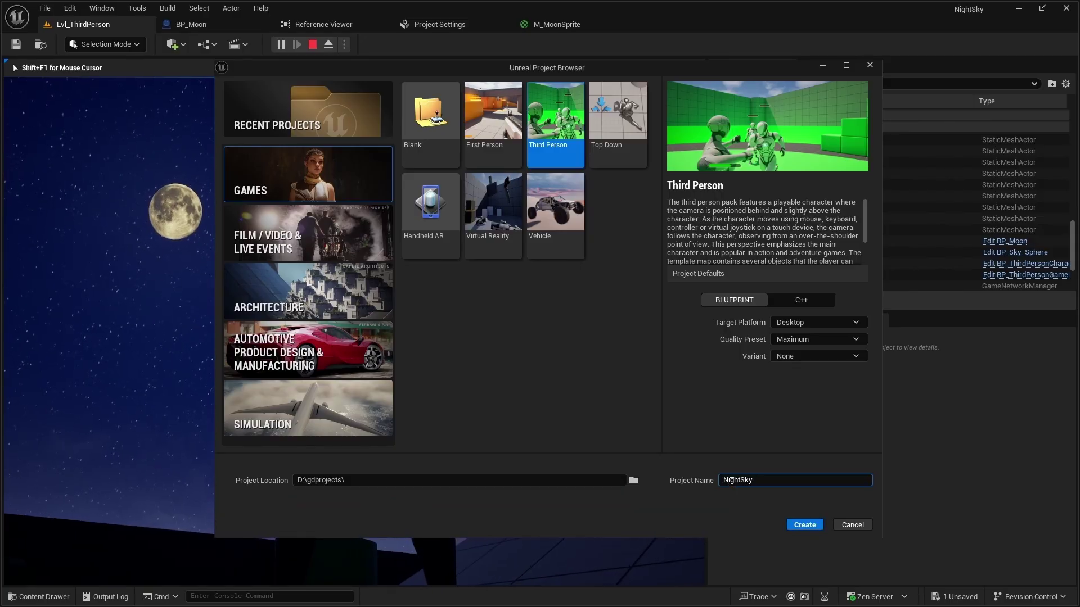
{"action": "left_click", "coordinate": [816, 360]}
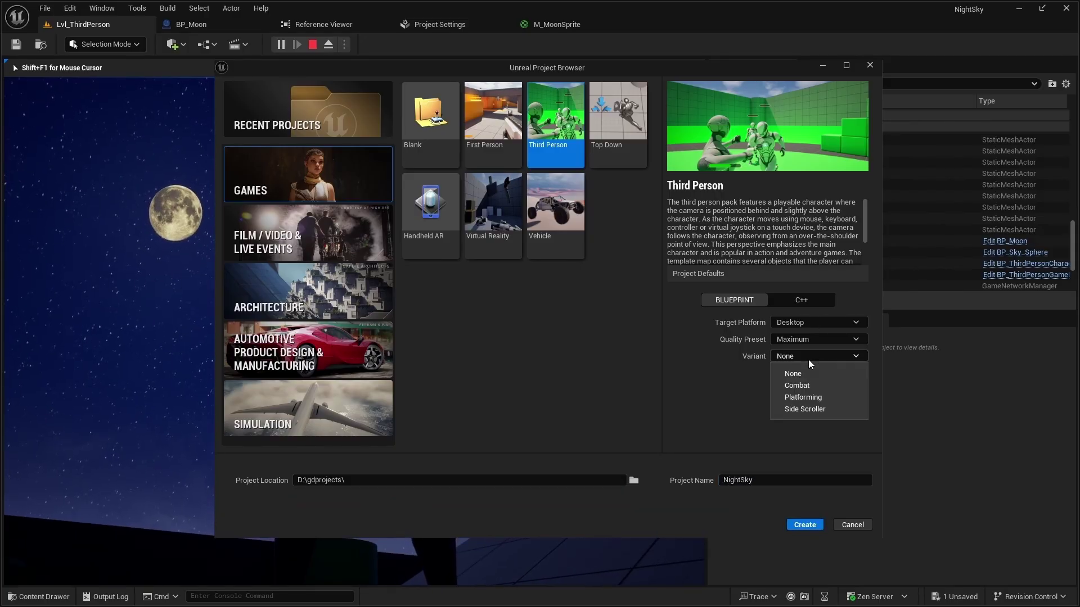
{"action": "left_click", "coordinate": [808, 400]}
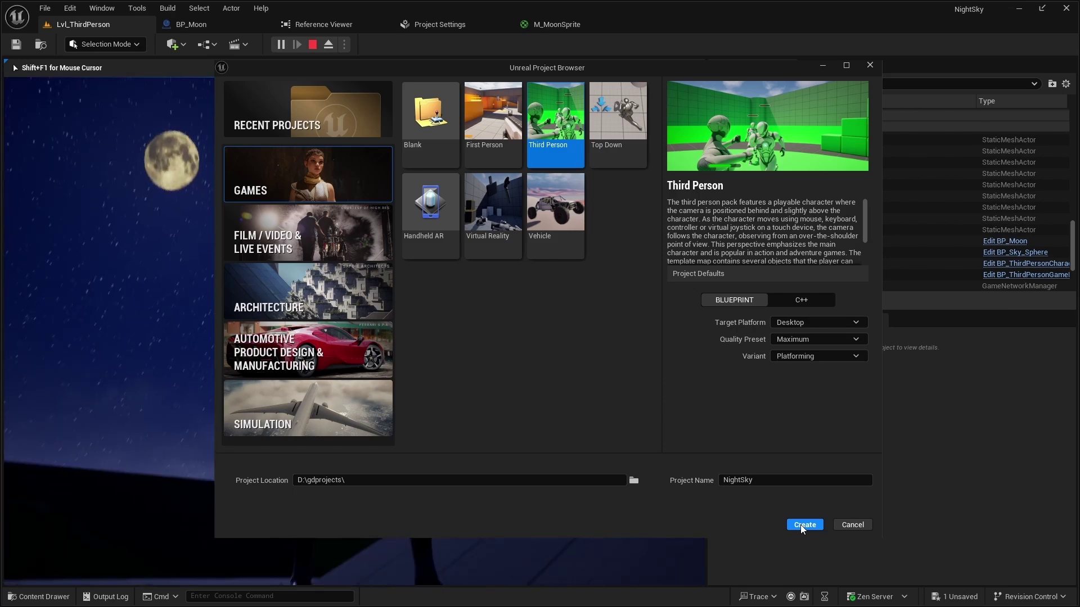
{"action": "key", "text": "Escape"}
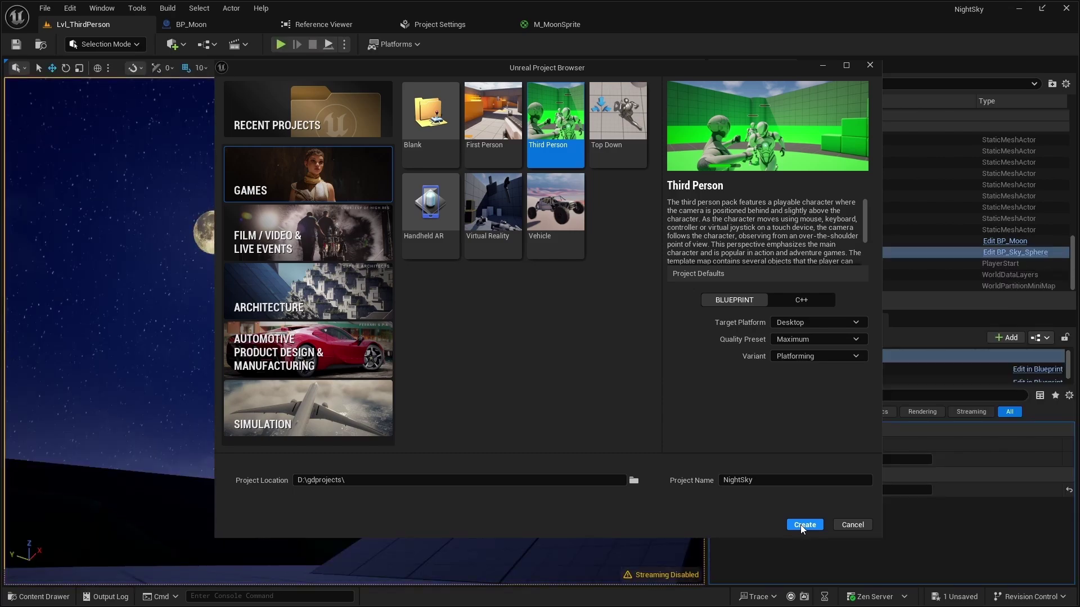
{"action": "left_click", "coordinate": [804, 525]}
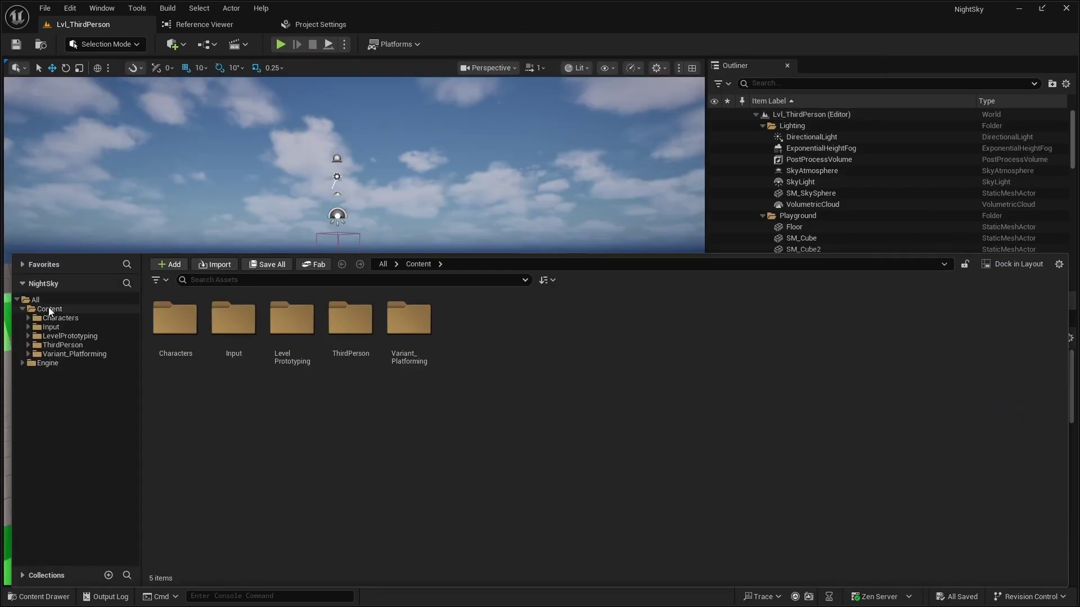
Create a new folder named _Game inside the Content folder.
{"action": "right_click", "coordinate": [49, 311]}
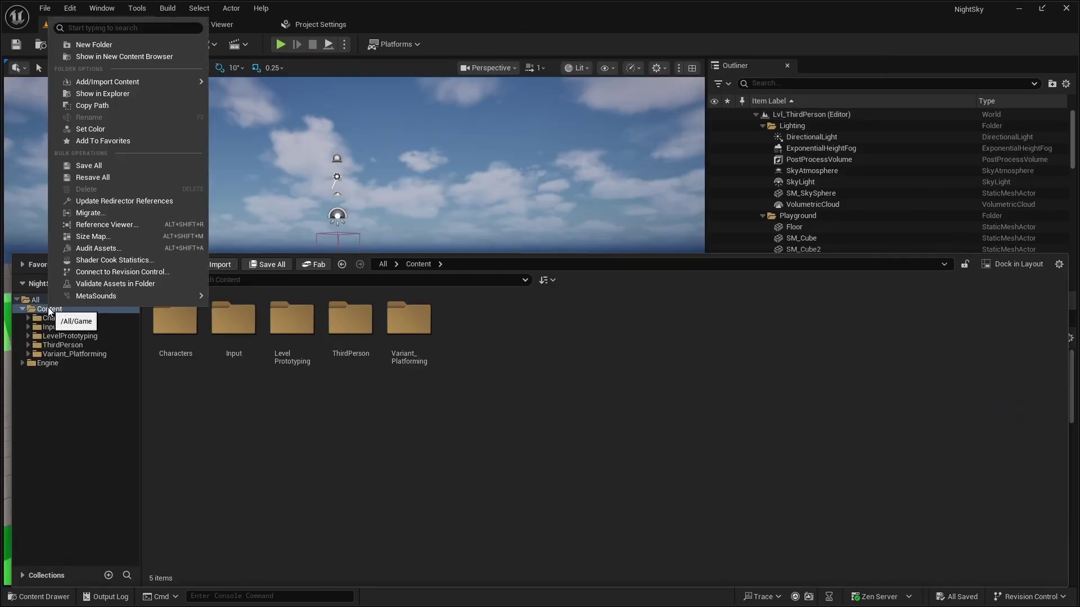
{"action": "left_click", "coordinate": [83, 44]}
{"action": "key", "text": "BackSpace"}
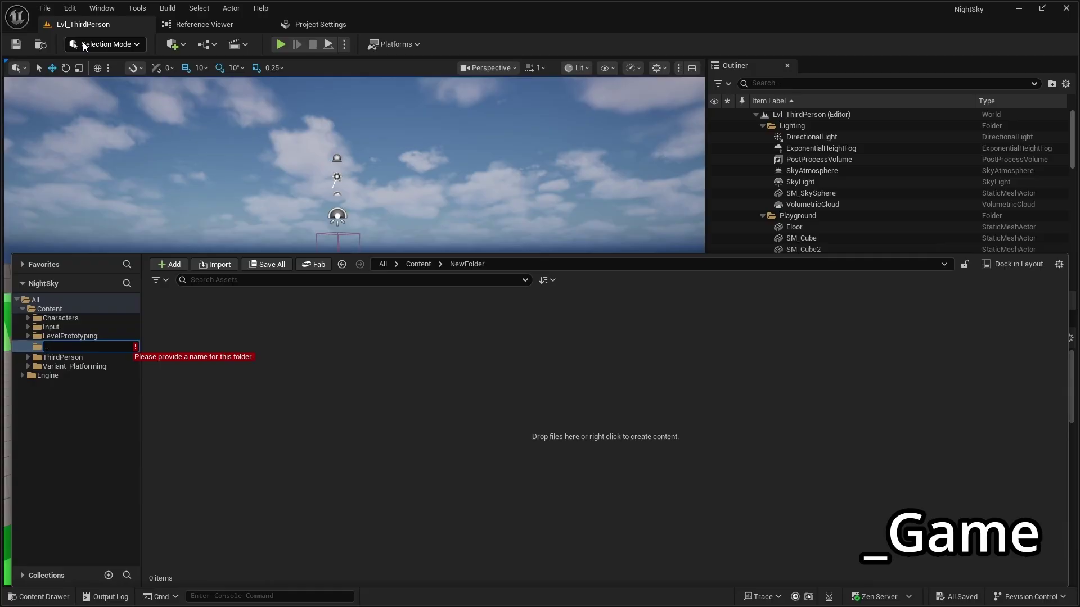
{"action": "key", "text": "Return"}
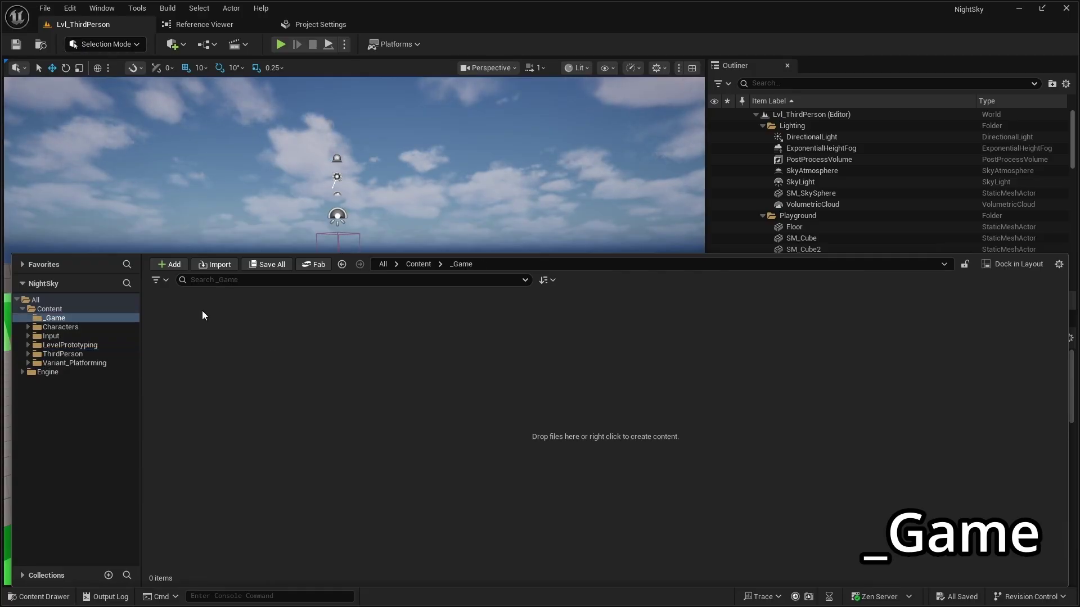
Create an Actor Blueprint class named BP_Moon in the _Game folder and save it.
{"action": "right_click", "coordinate": [386, 373]}
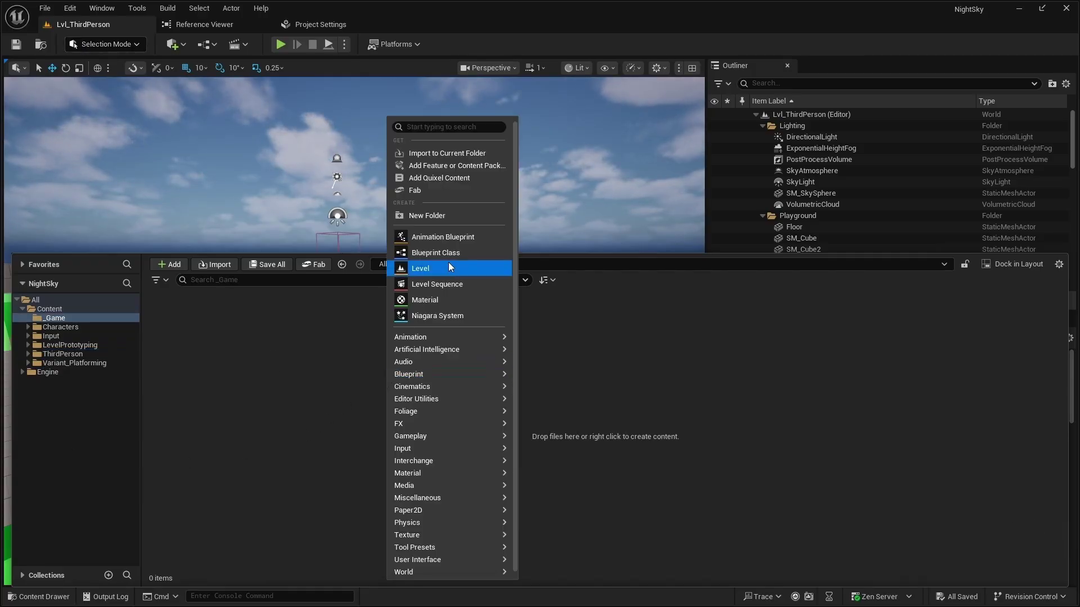
{"action": "left_click", "coordinate": [465, 251]}
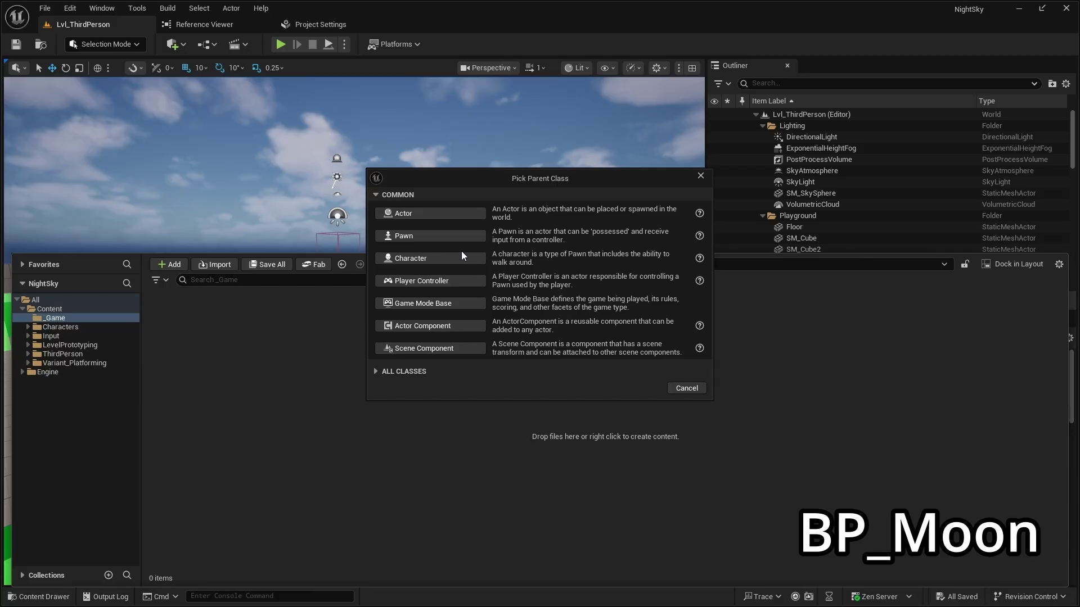
{"action": "left_click", "coordinate": [439, 209]}
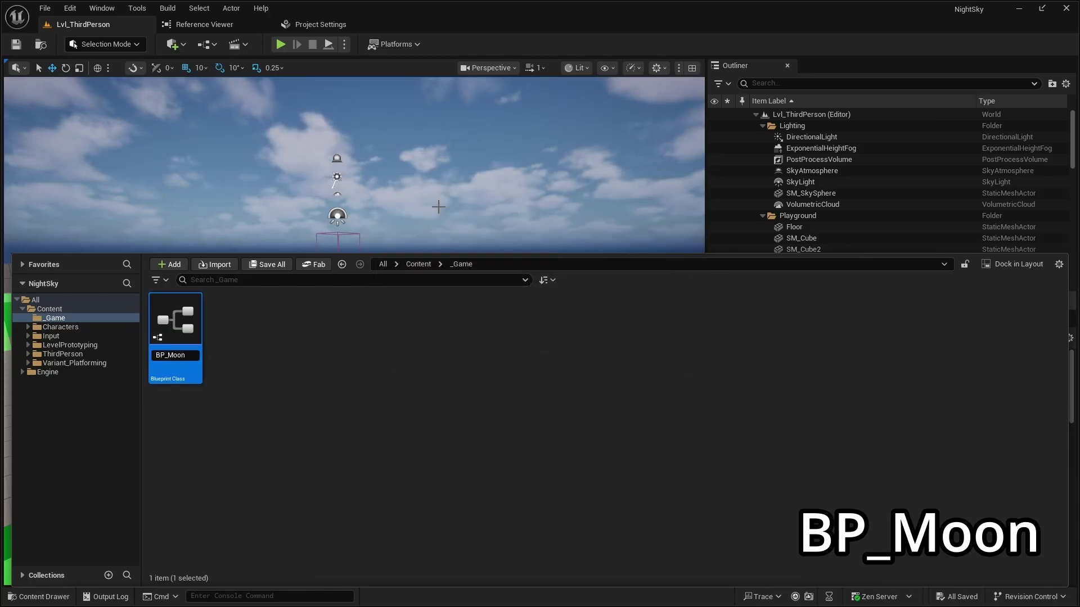
{"action": "key", "text": "Return"}
{"action": "key", "text": "ctrl+s"}
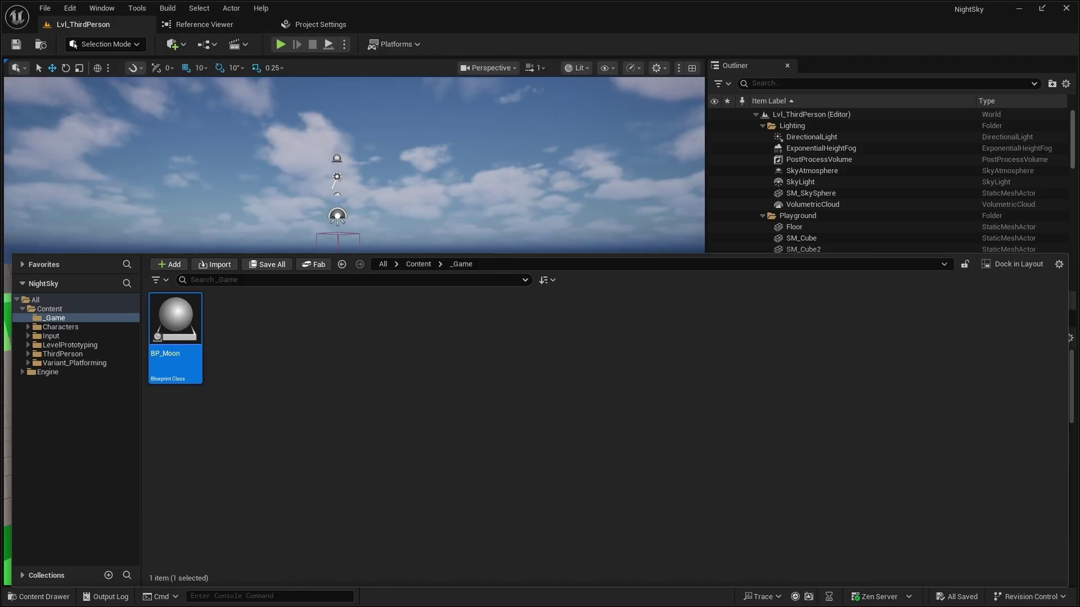
Open BP_Moon and add a Spring Arm component with a target arm length of 500000.
{"action": "key", "text": "Return"}
{"action": "left_click", "coordinate": [28, 80]}
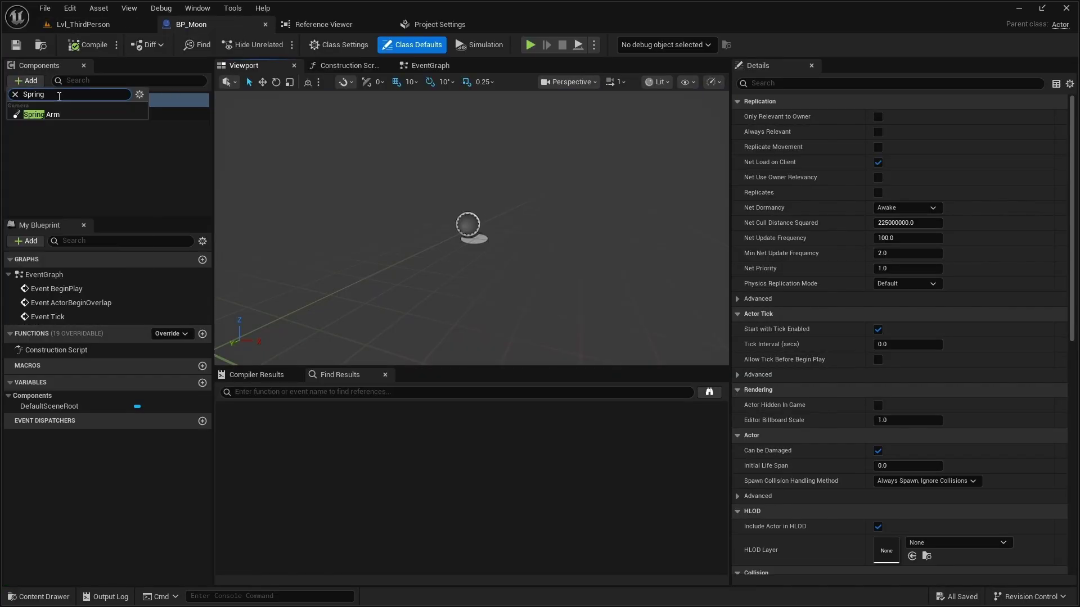
{"action": "left_click", "coordinate": [55, 114]}
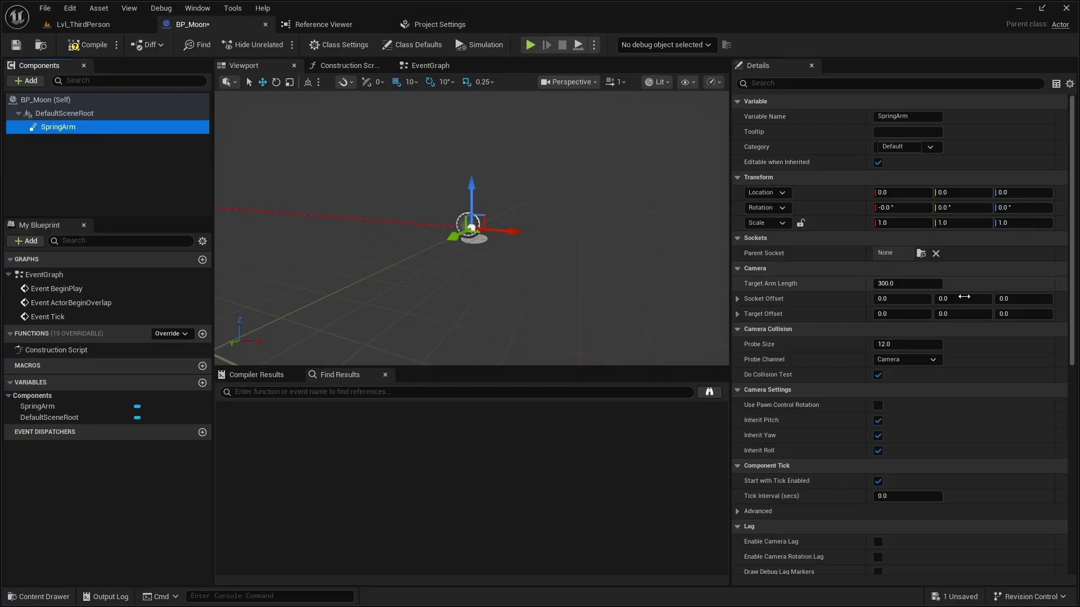
{"action": "left_click", "coordinate": [886, 284]}
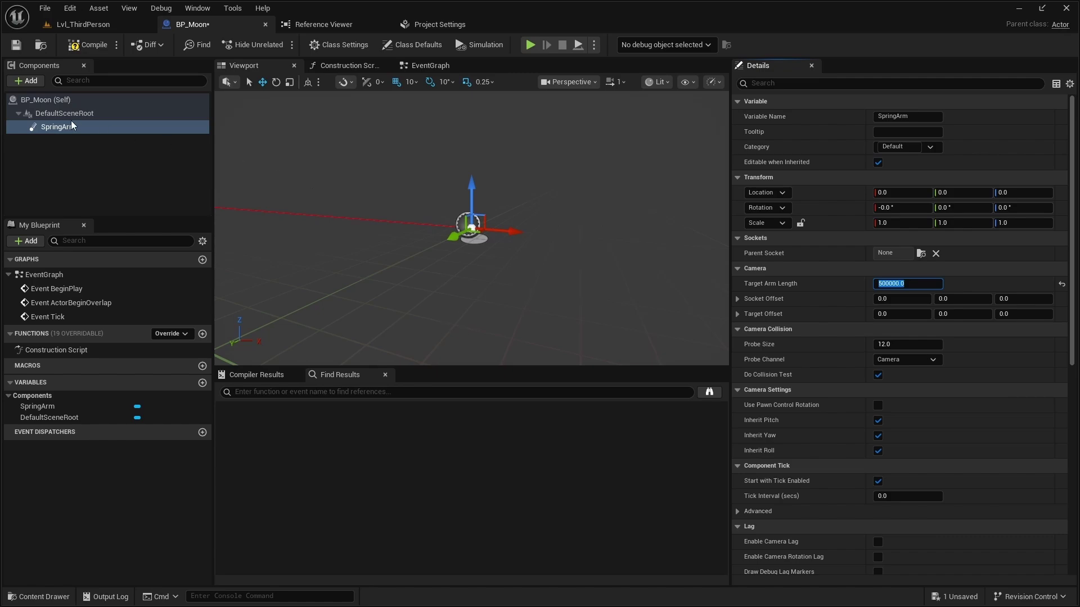
Add a Material Billboard component as a child of the SpringArm and leave it selected.
{"action": "left_click", "coordinate": [26, 80]}
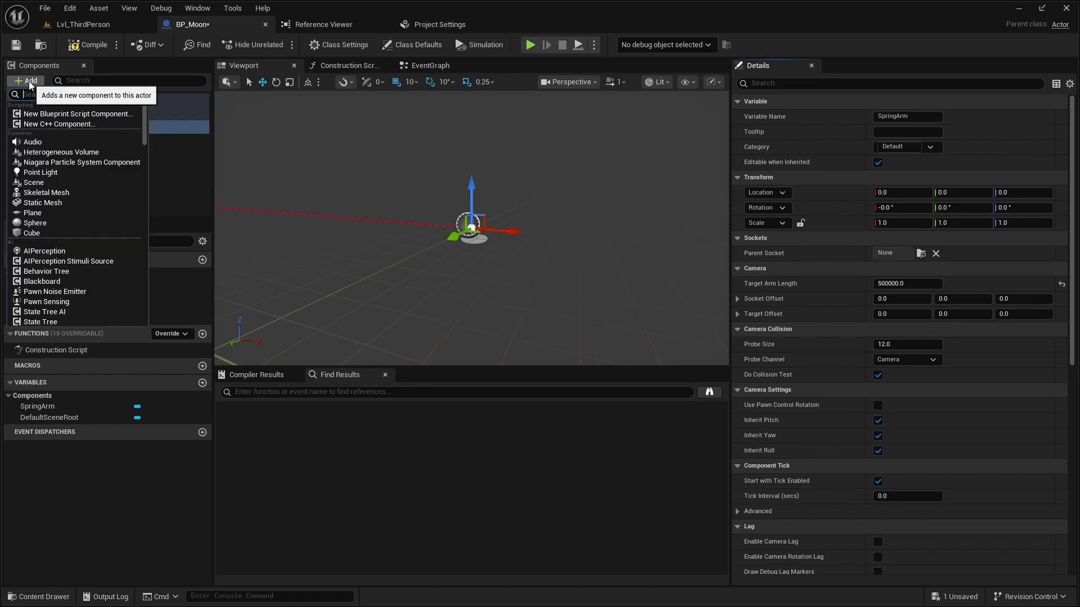
{"action": "type", "text": "Material"}
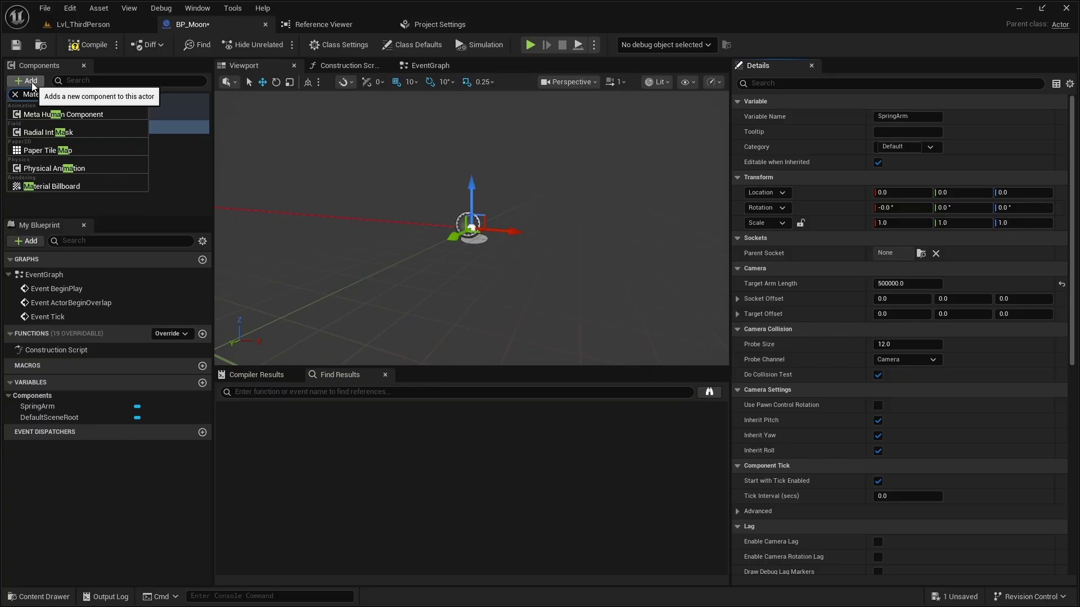
{"action": "left_click", "coordinate": [94, 115]}
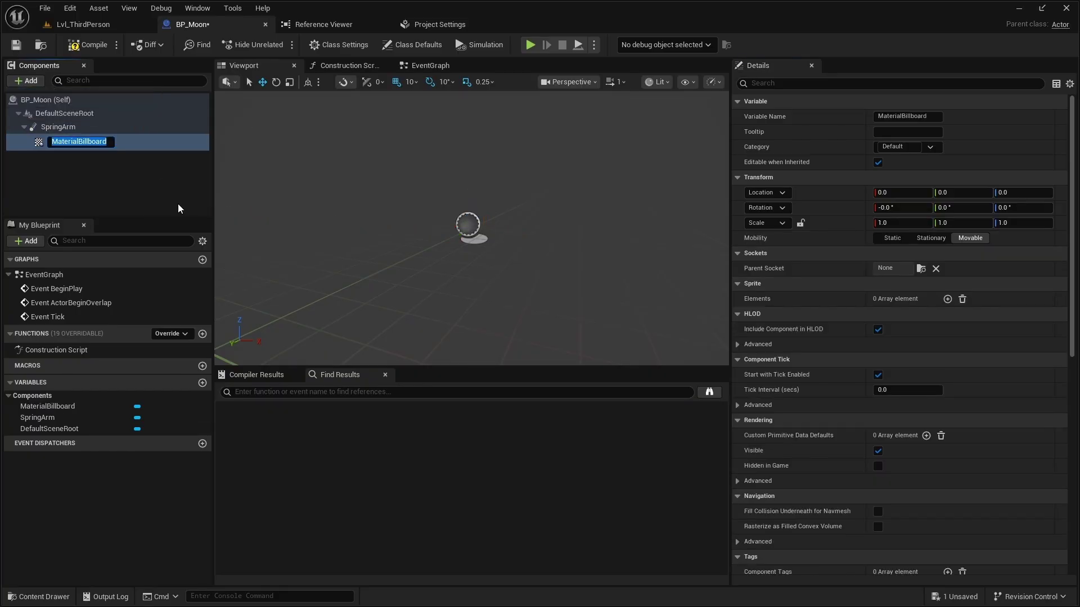
{"action": "left_click", "coordinate": [126, 161]}
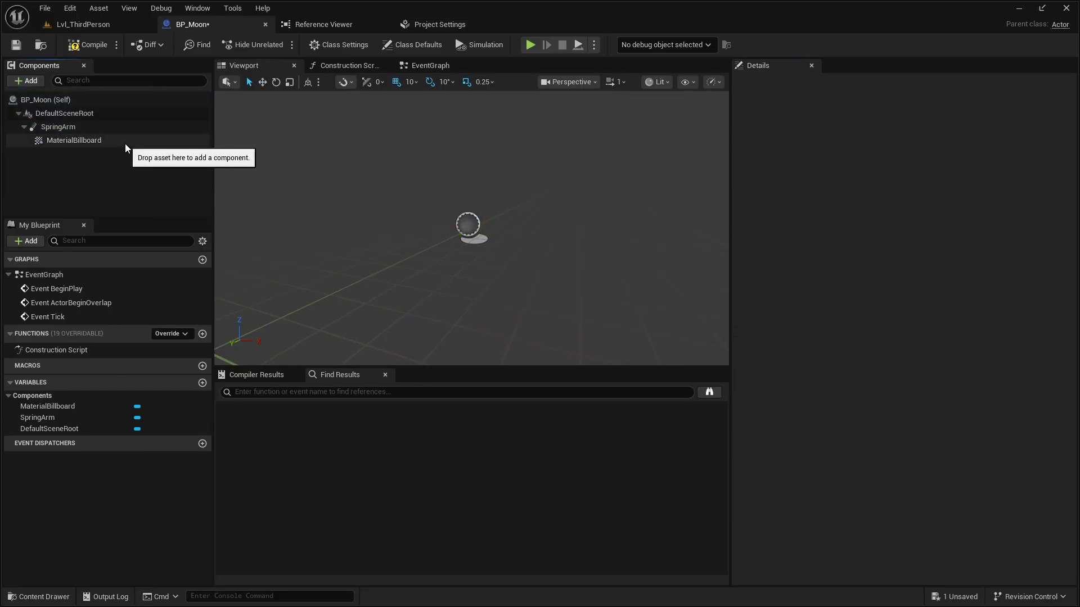
{"action": "left_click", "coordinate": [132, 130]}
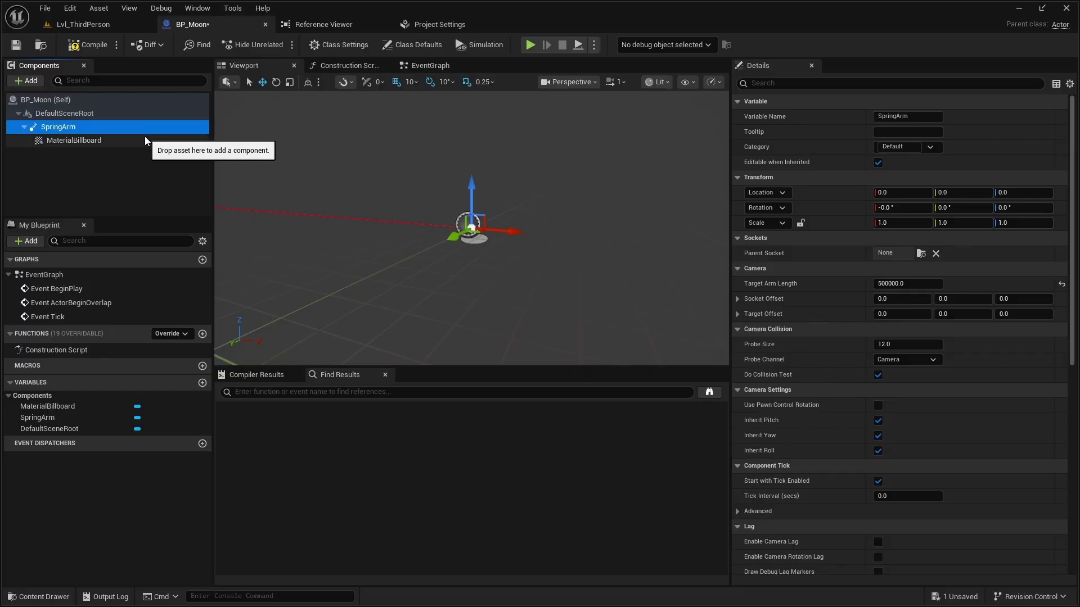
{"action": "left_click", "coordinate": [144, 140]}
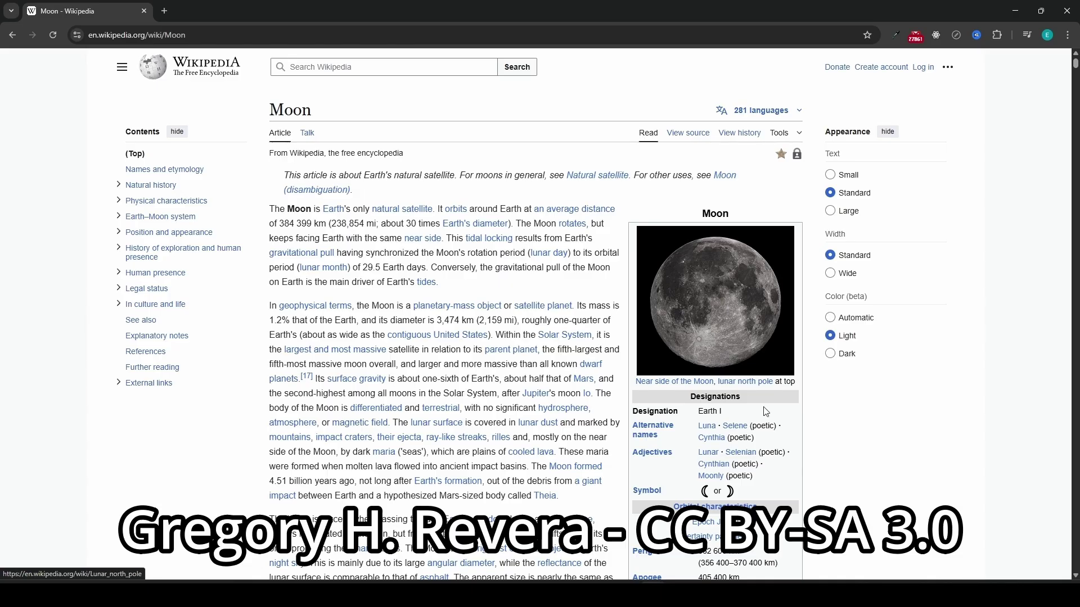
In the web browser, download the full Moon photo from the Wikipedia Moon article as the original 2580×2452 px file.
{"action": "left_click", "coordinate": [701, 341]}
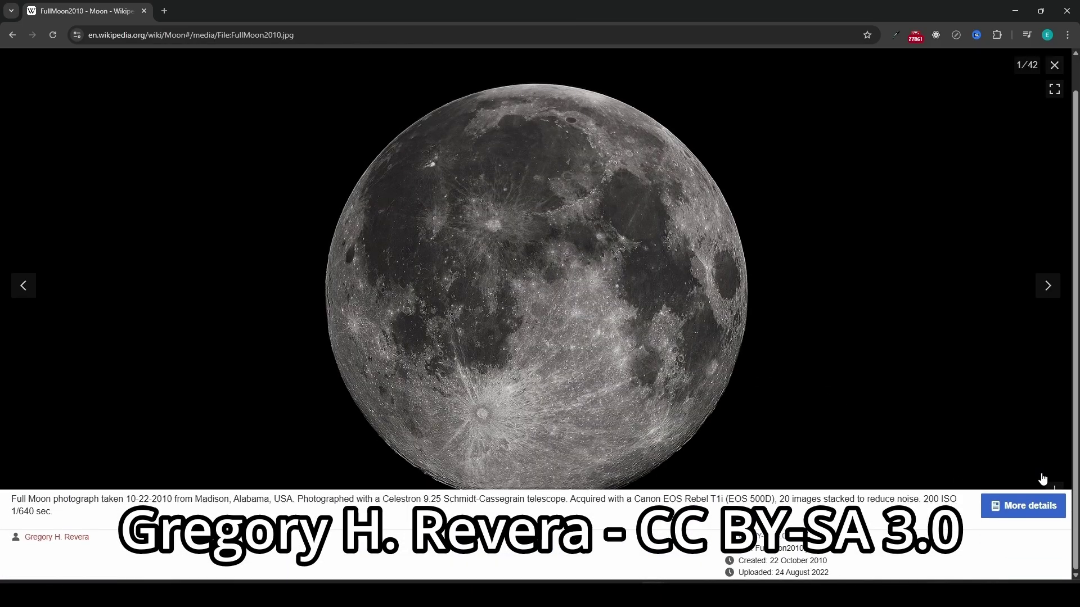
{"action": "left_click", "coordinate": [1054, 491]}
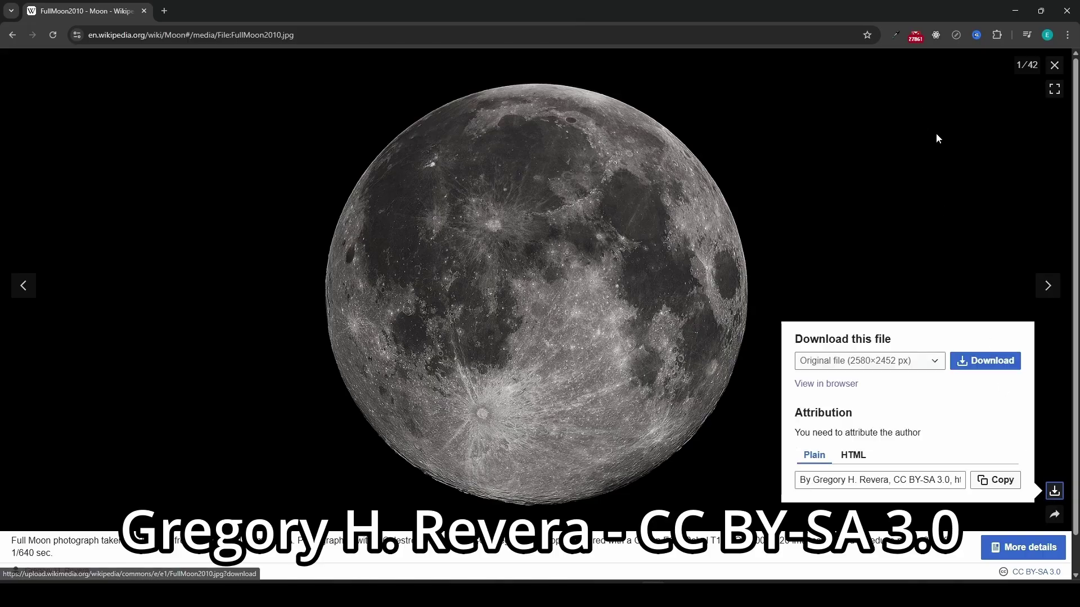
{"action": "left_click", "coordinate": [931, 361]}
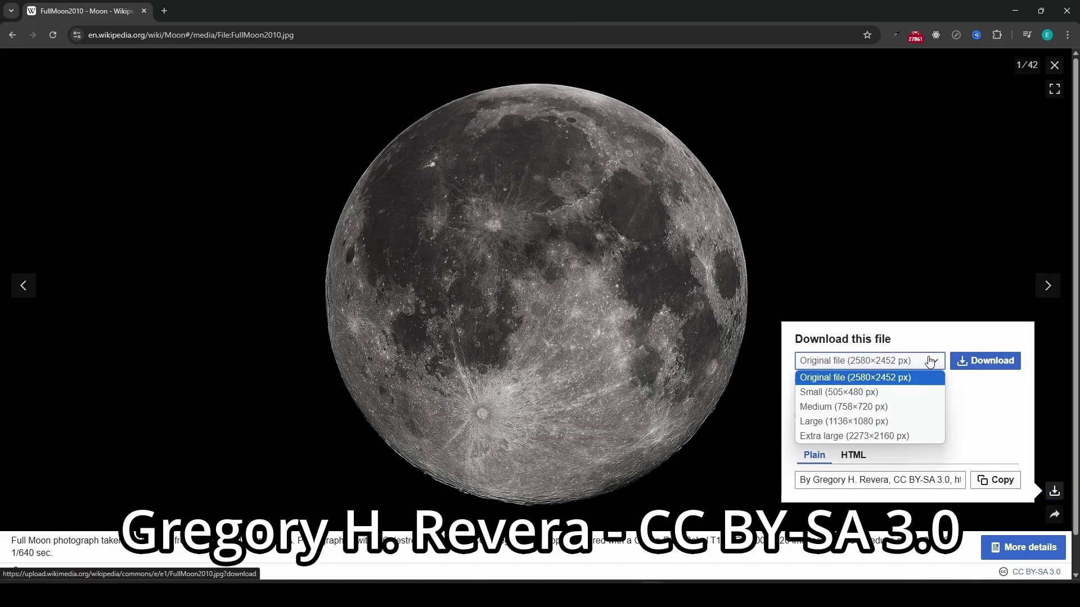
{"action": "left_click", "coordinate": [877, 377]}
{"action": "left_click", "coordinate": [986, 362]}
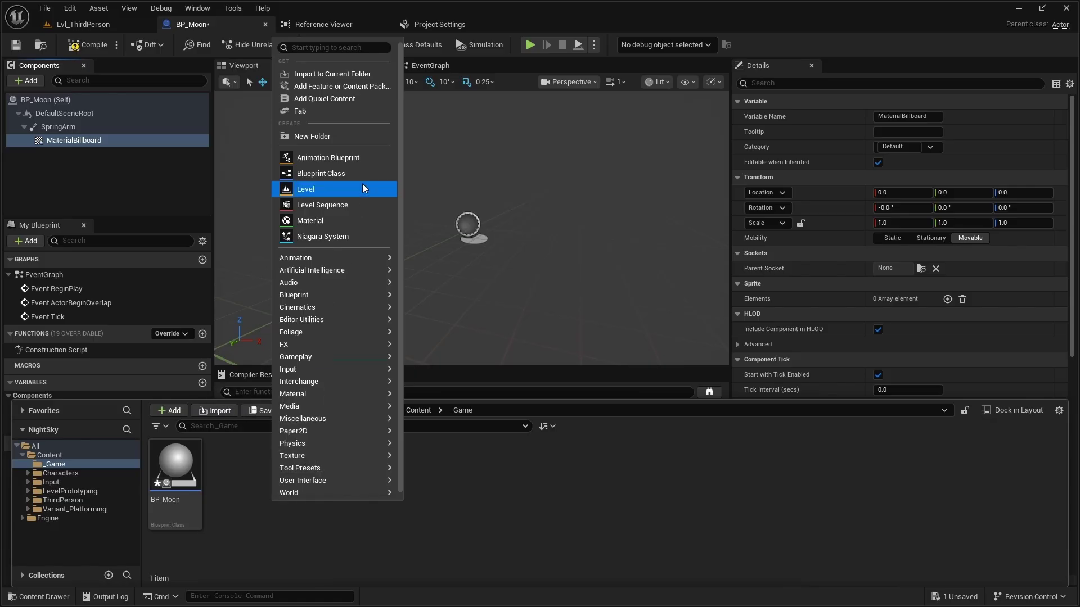
Back in Unreal Editor, import the FullMoon2010 image into the _Game folder and rename the texture T_Moon.
{"action": "left_click", "coordinate": [354, 77]}
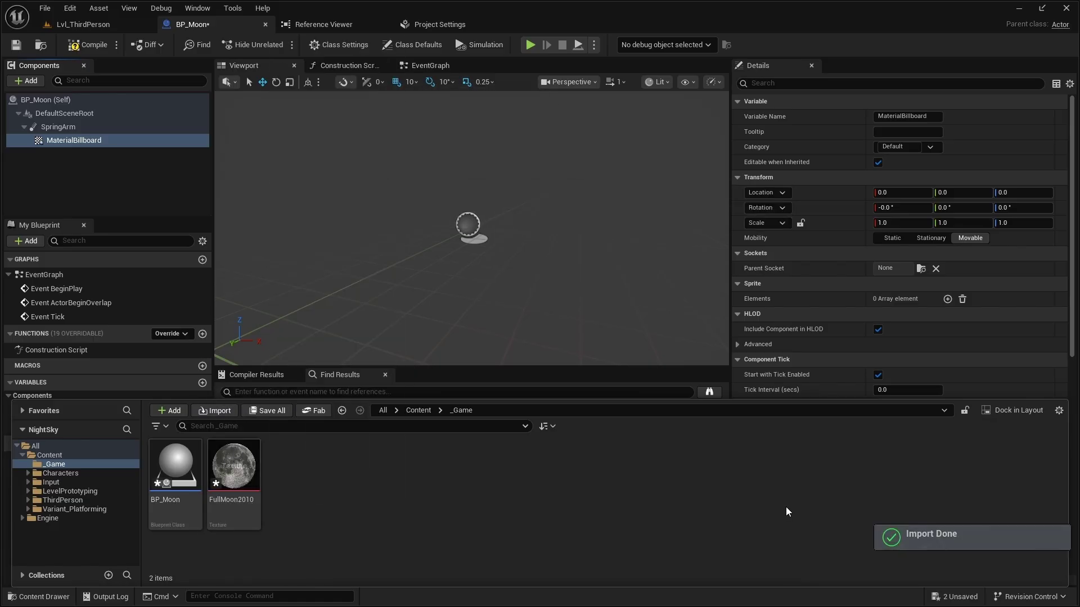
{"action": "right_click", "coordinate": [237, 465]}
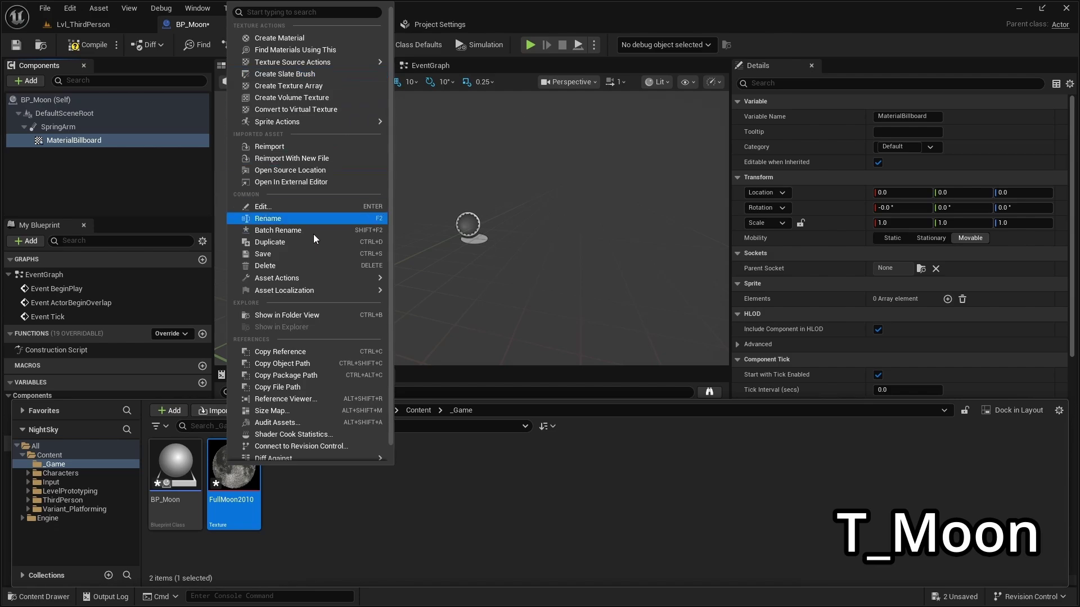
{"action": "left_click", "coordinate": [284, 224]}
{"action": "type", "text": "T_"}
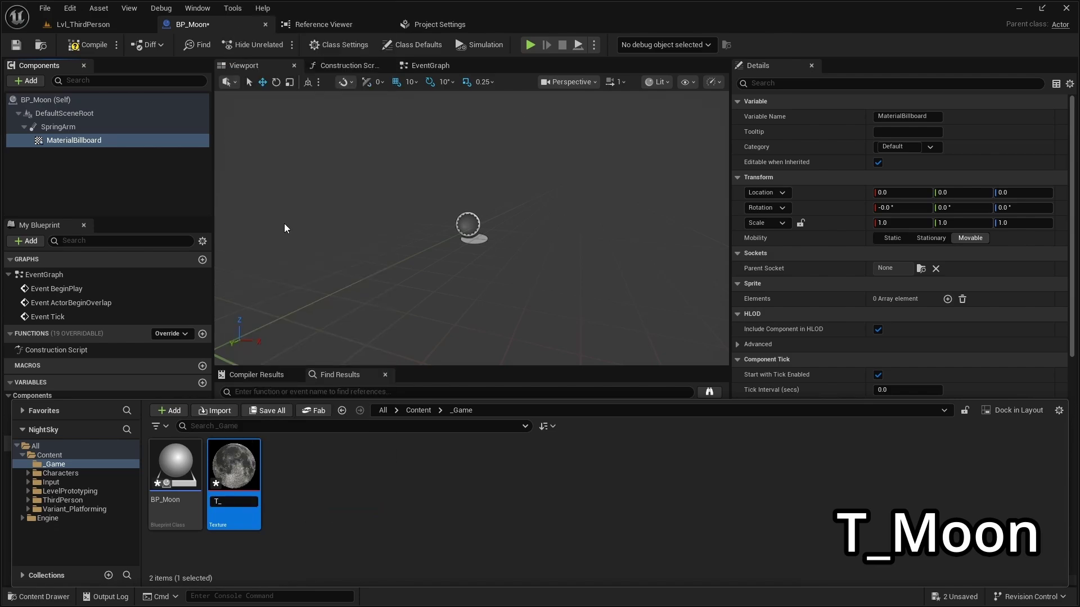
{"action": "type", "text": "Moon"}
{"action": "key", "text": "Return"}
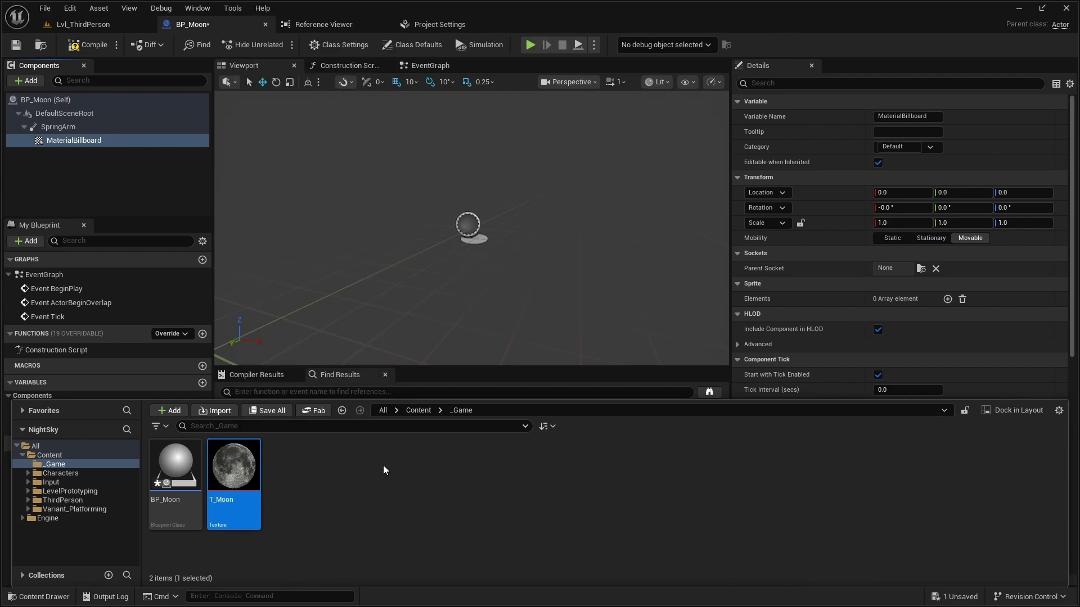
{"action": "left_click", "coordinate": [388, 509]}
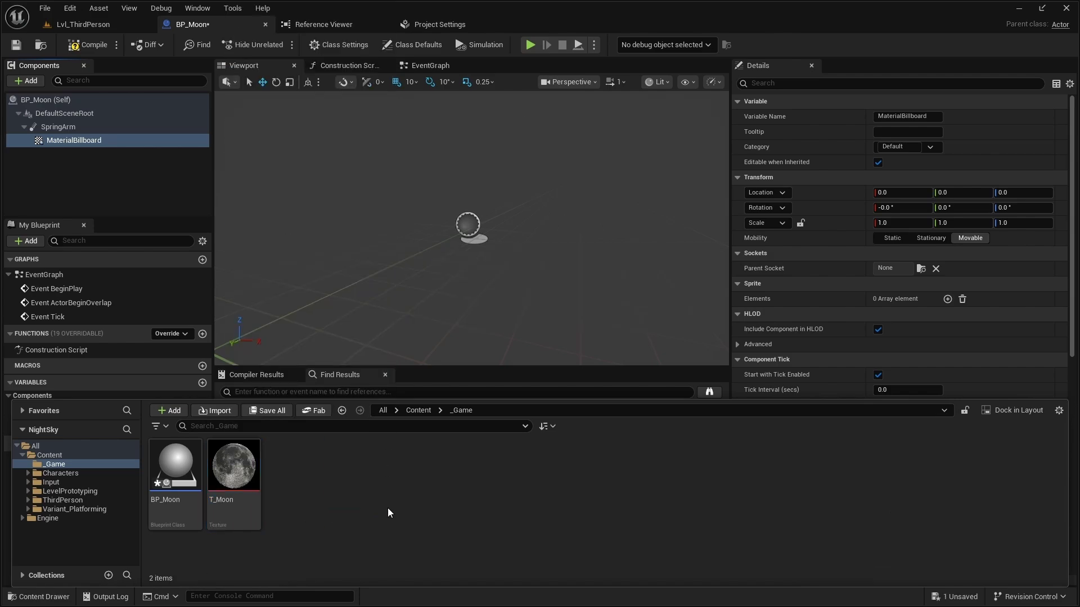
Create a material named M_MoonSprite in the _Game folder.
{"action": "right_click", "coordinate": [310, 484]}
{"action": "left_click", "coordinate": [348, 190]}
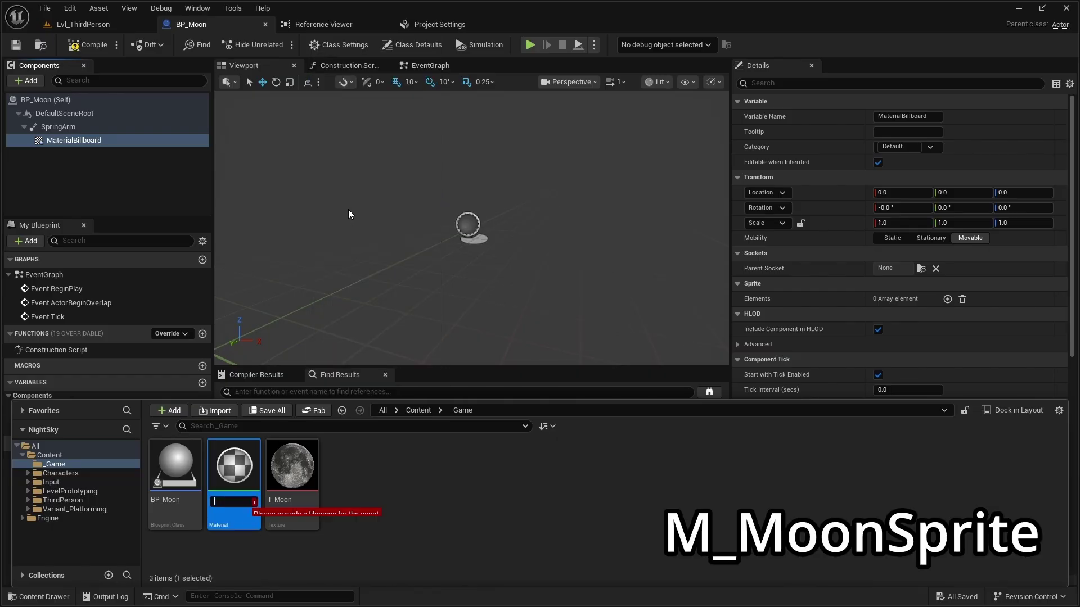
{"action": "type", "text": "M_MoonSprite"}
{"action": "key", "text": "Return"}
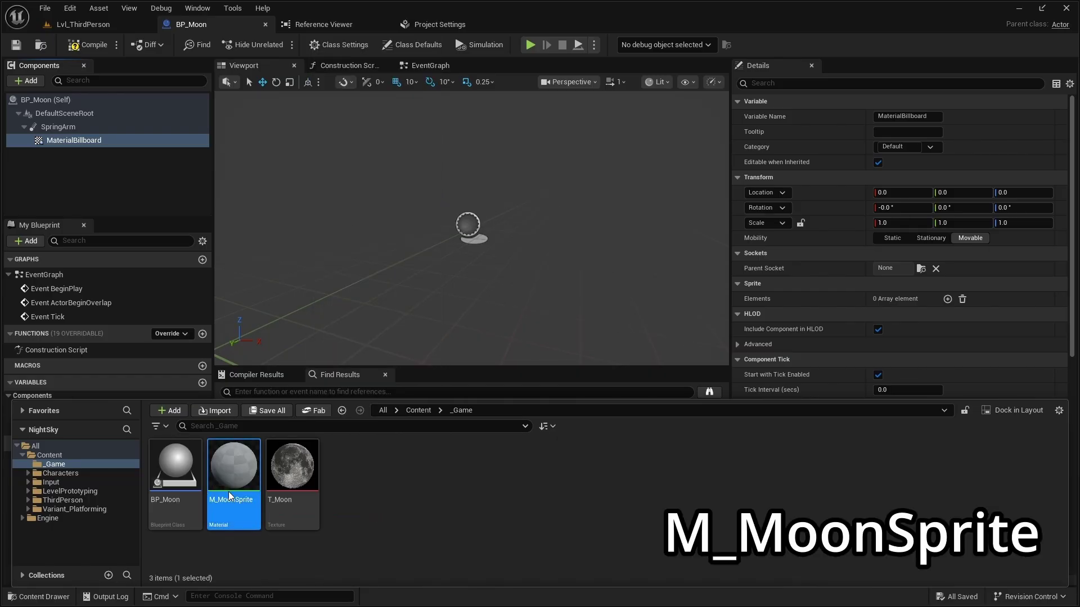
Open the M_MoonSprite material, set its Blend Mode to Translucent and Shading Model to Unlit, and save it.
{"action": "double_click", "coordinate": [228, 491]}
{"action": "left_click", "coordinate": [125, 396]}
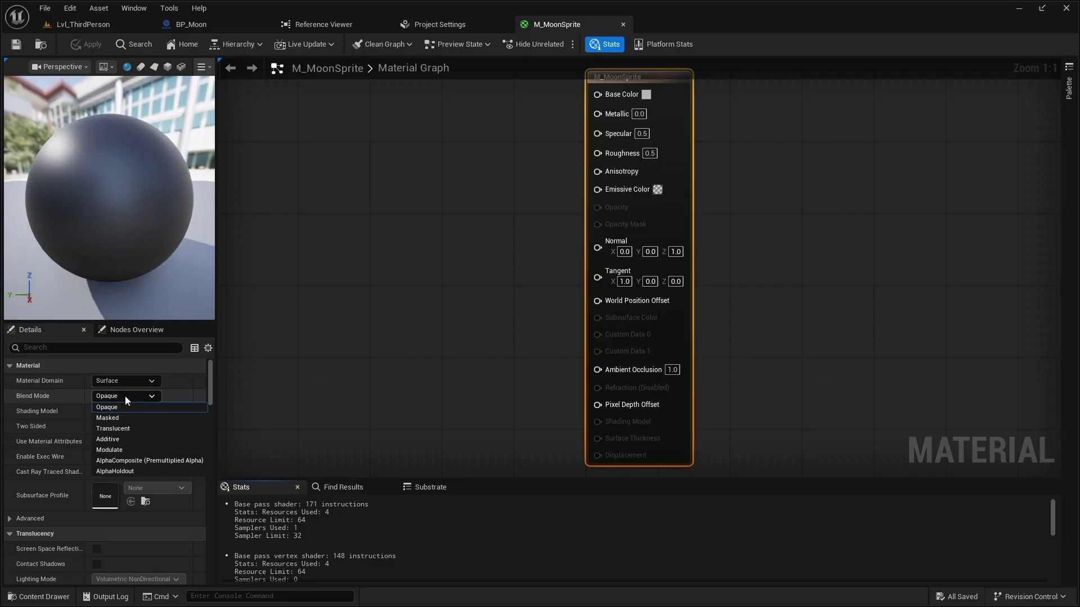
{"action": "left_click", "coordinate": [119, 427]}
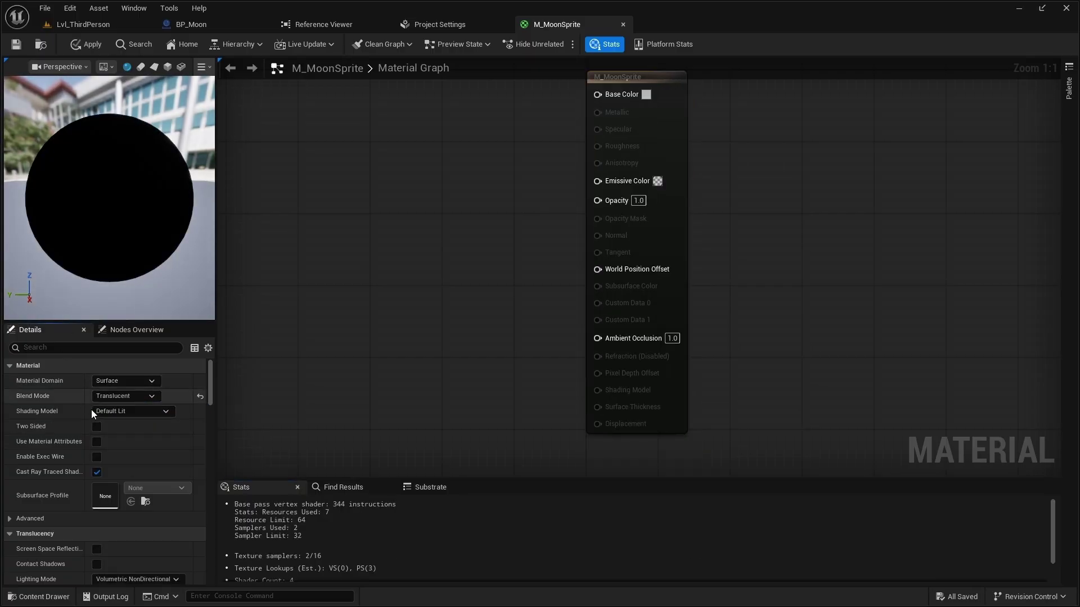
{"action": "left_click", "coordinate": [149, 409]}
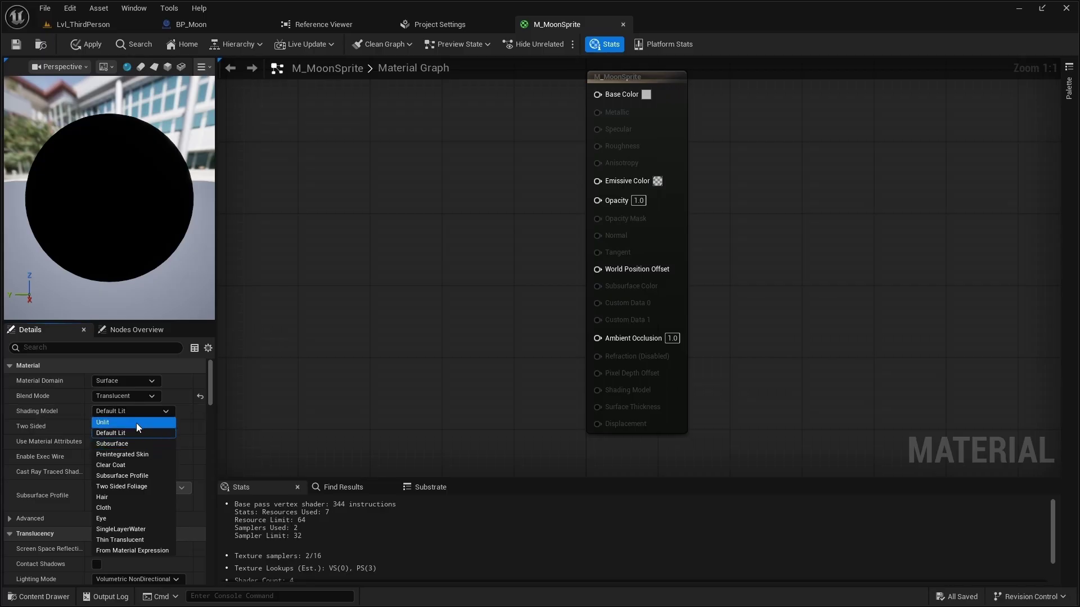
{"action": "left_click", "coordinate": [136, 422]}
{"action": "left_click", "coordinate": [15, 44]}
Place the T_Moon texture in the M_MoonSprite graph as a Texture Sample node.
{"action": "left_click", "coordinate": [44, 596]}
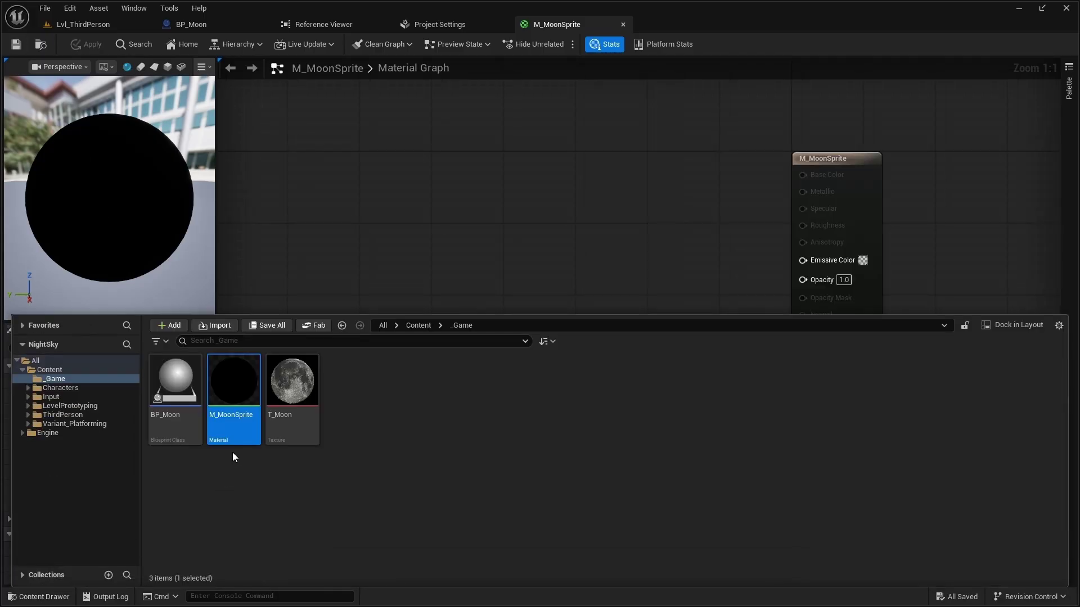
{"action": "left_click_drag", "start_coordinate": [292, 382], "coordinate": [325, 235]}
{"action": "left_click_drag", "start_coordinate": [403, 280], "coordinate": [392, 262]}
Feed the Texture Sample's RGB output into a new Desaturation node placed beside it.
{"action": "left_click_drag", "start_coordinate": [421, 238], "coordinate": [465, 240]}
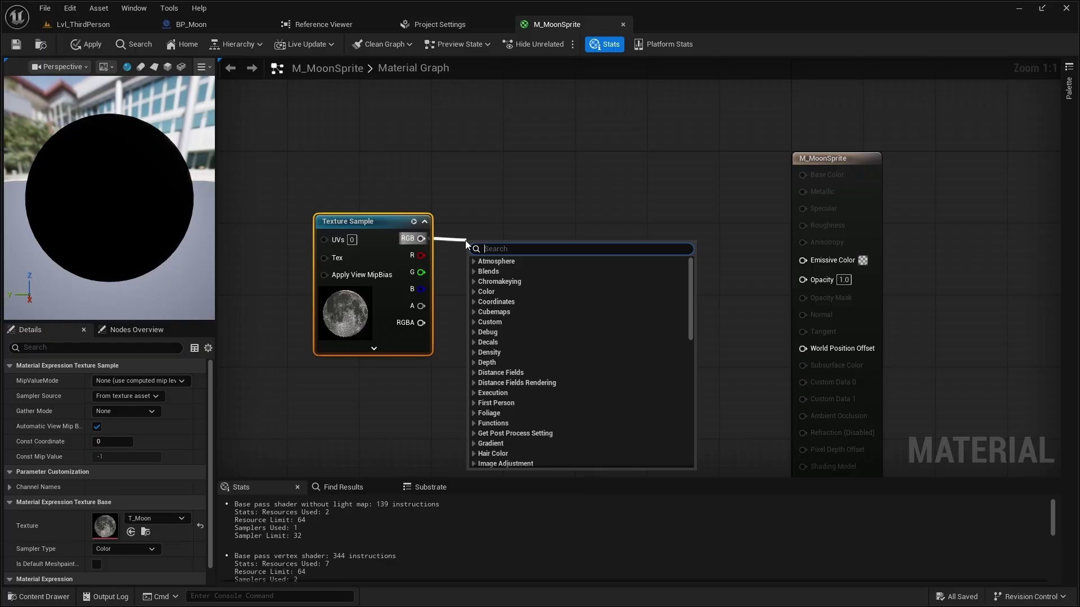
{"action": "type", "text": "desat"}
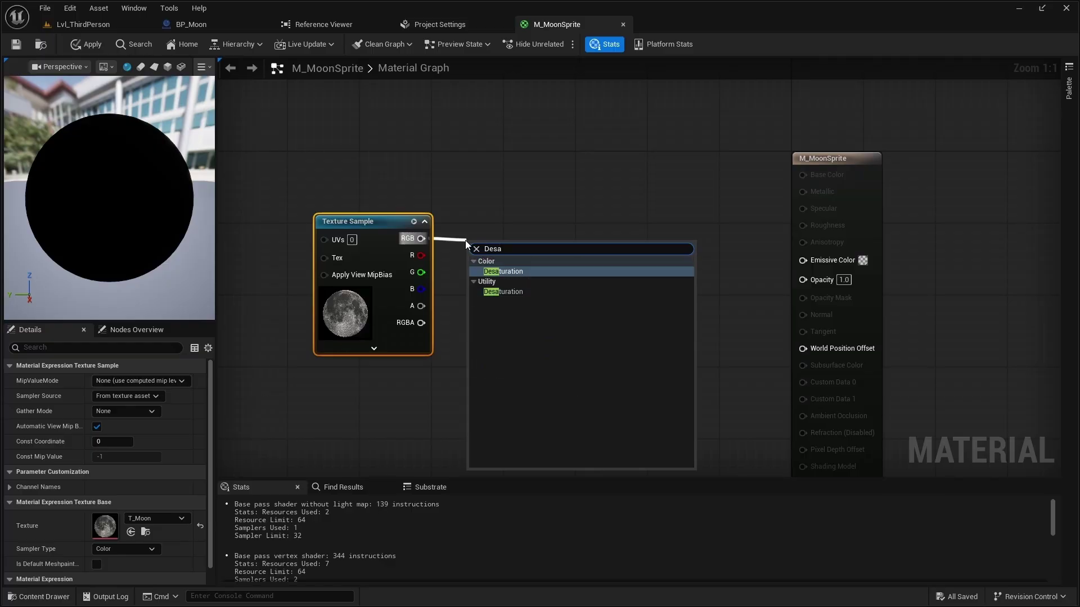
{"action": "key", "text": "Return"}
{"action": "left_click_drag", "start_coordinate": [465, 241], "coordinate": [545, 223]}
{"action": "left_click", "coordinate": [507, 254]}
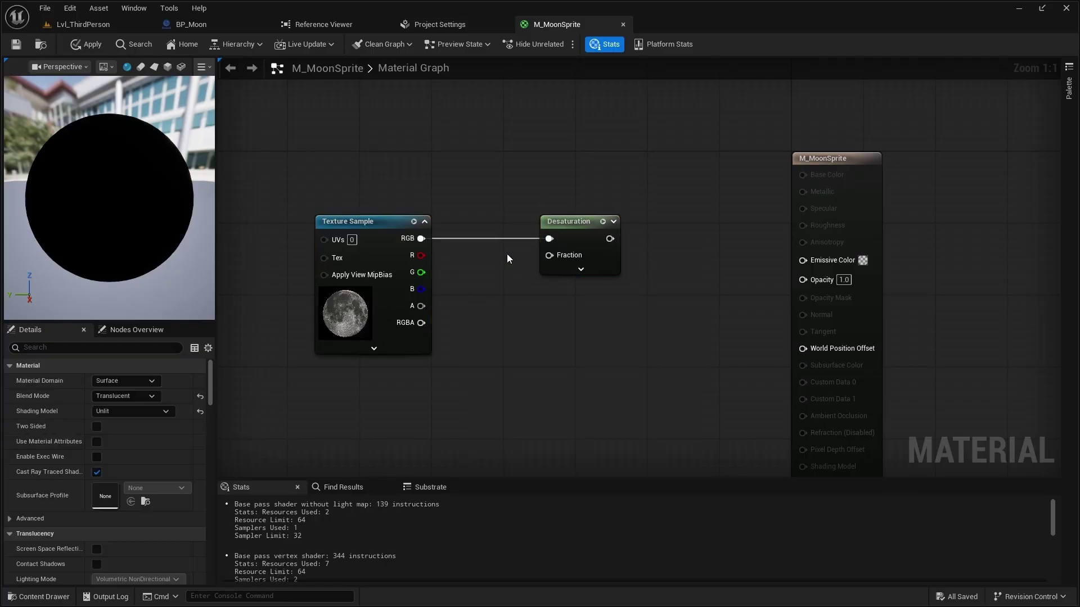
Add a Constant of 1 feeding the Desaturation Fraction, shift the node group away from the material output, and save.
{"action": "left_click", "coordinate": [467, 265]}
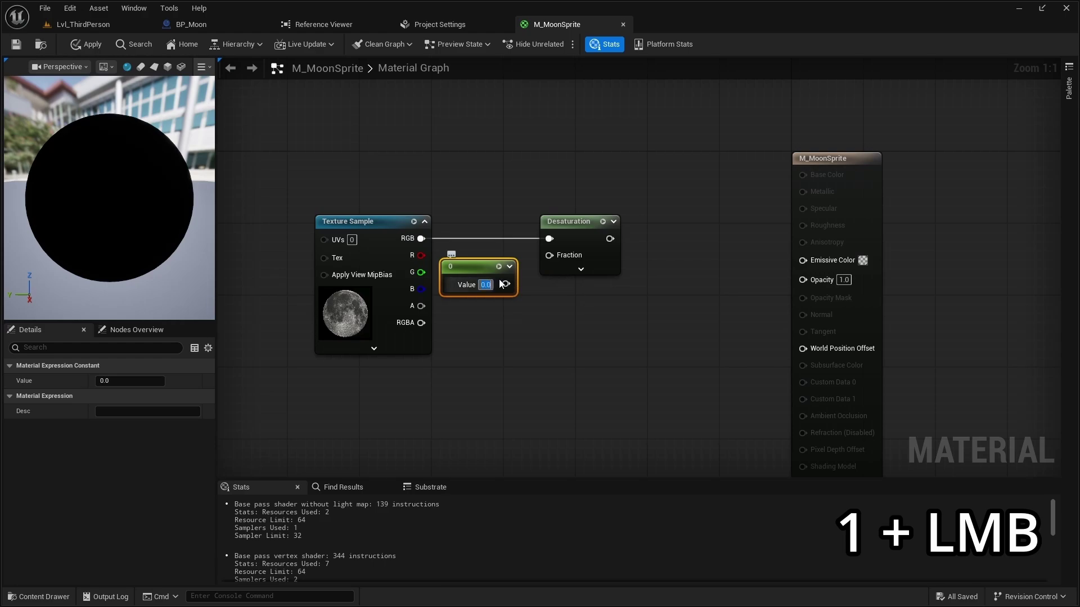
{"action": "left_click_drag", "start_coordinate": [501, 284], "coordinate": [549, 255]}
{"action": "left_click_drag", "start_coordinate": [301, 398], "coordinate": [491, 188]}
{"action": "left_click", "coordinate": [16, 44]}
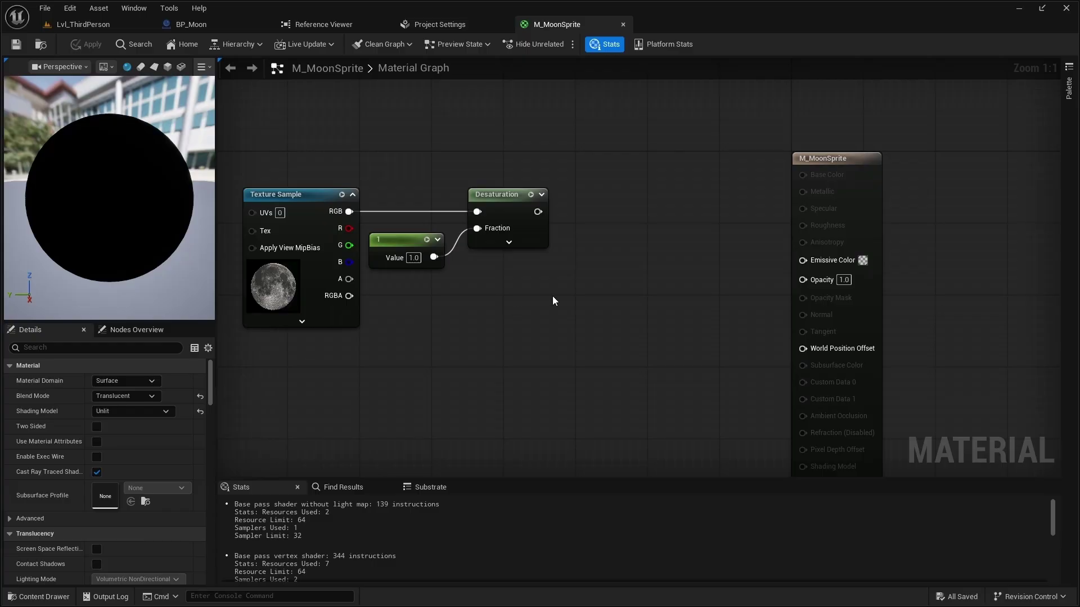
Connect the Desaturation output to input A of a new Multiply node.
{"action": "scroll", "coordinate": [552, 296], "scroll_direction": "down", "scroll_amount": 2}
{"action": "left_click_drag", "start_coordinate": [542, 232], "coordinate": [612, 221]}
{"action": "type", "text": "*"}
{"action": "key", "text": "Return"}
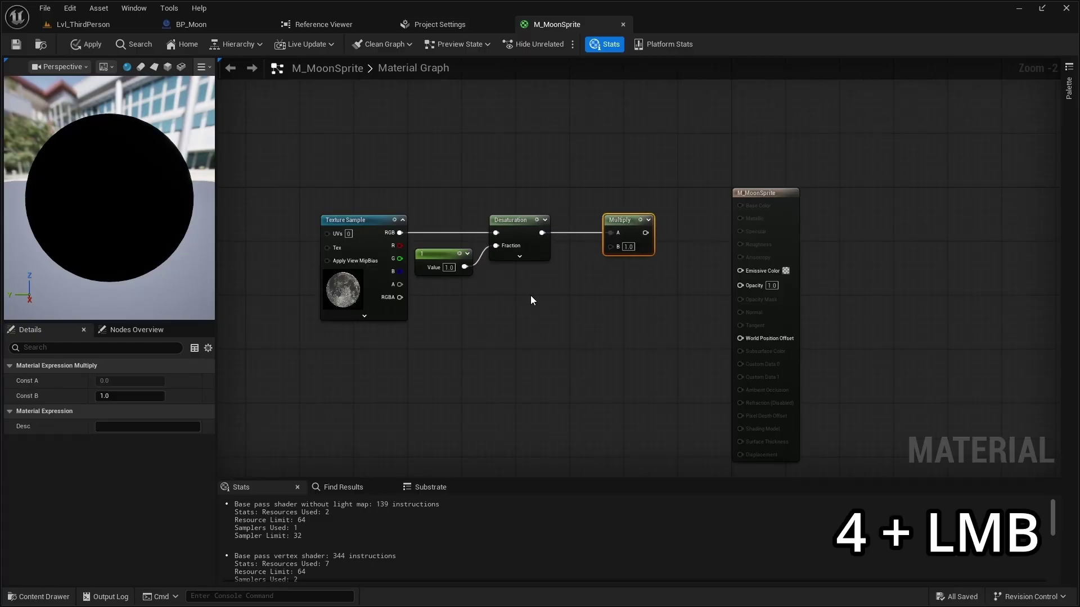
Add a Constant4Vector with the pale gold colour D1BA7BFF and connect it to the Multiply node's B input.
{"action": "left_click", "coordinate": [531, 300]}
{"action": "double_click", "coordinate": [553, 318]}
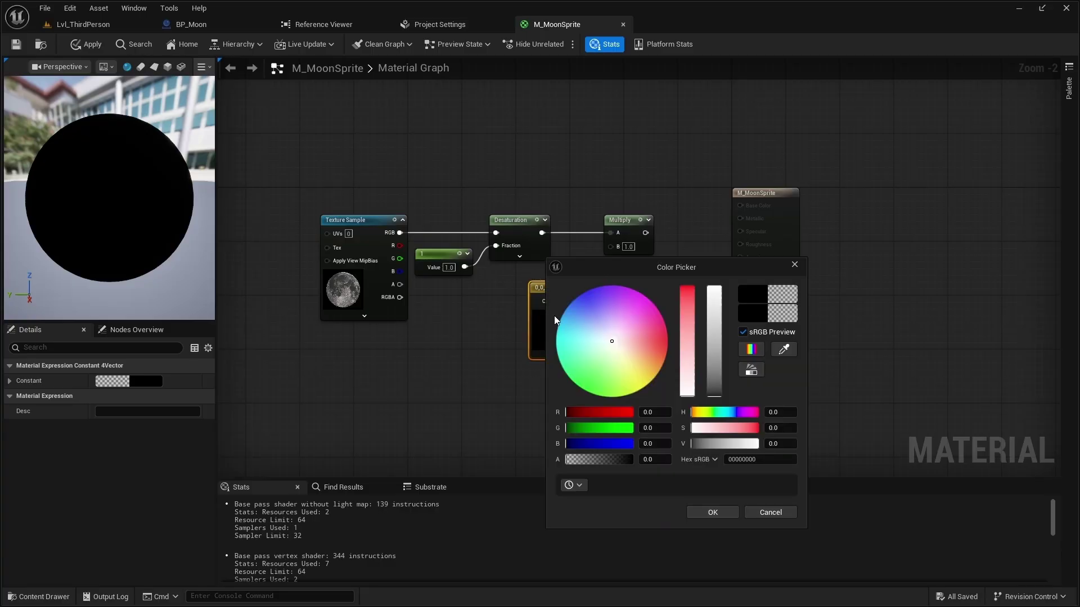
{"action": "left_click_drag", "start_coordinate": [615, 343], "coordinate": [630, 356]}
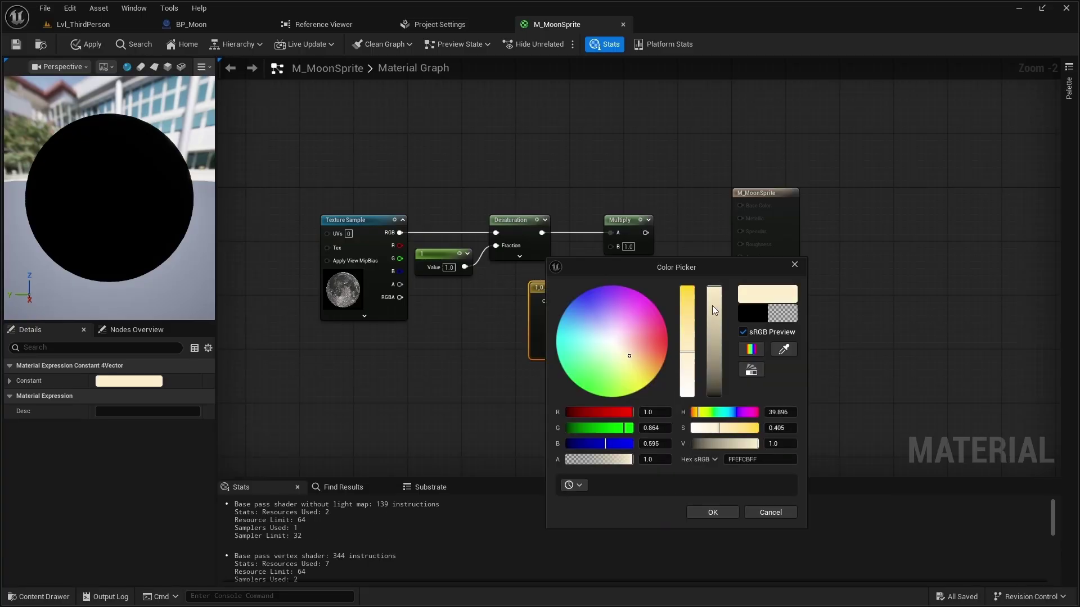
{"action": "mouse_move", "coordinate": [713, 306]}
{"action": "left_mouse_down"}
{"action": "mouse_move", "coordinate": [715, 329]}
{"action": "mouse_move", "coordinate": [685, 336]}
{"action": "mouse_move", "coordinate": [688, 320]}
{"action": "left_mouse_up"}
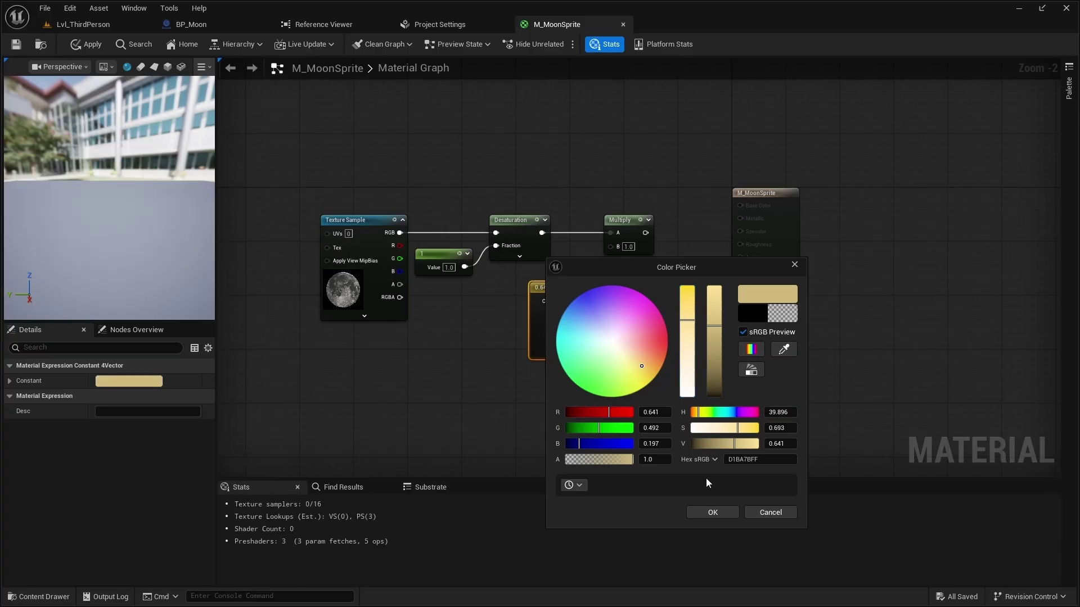
{"action": "left_click", "coordinate": [703, 516]}
{"action": "left_click_drag", "start_coordinate": [590, 300], "coordinate": [610, 247]}
Move the existing nodes away from the output and add a second Multiply after the first, with B set to 2.
{"action": "left_click_drag", "start_coordinate": [309, 197], "coordinate": [647, 374]}
{"action": "left_click_drag", "start_coordinate": [625, 221], "coordinate": [571, 224]}
{"action": "type", "text": "multiply"}
{"action": "key", "text": "Return"}
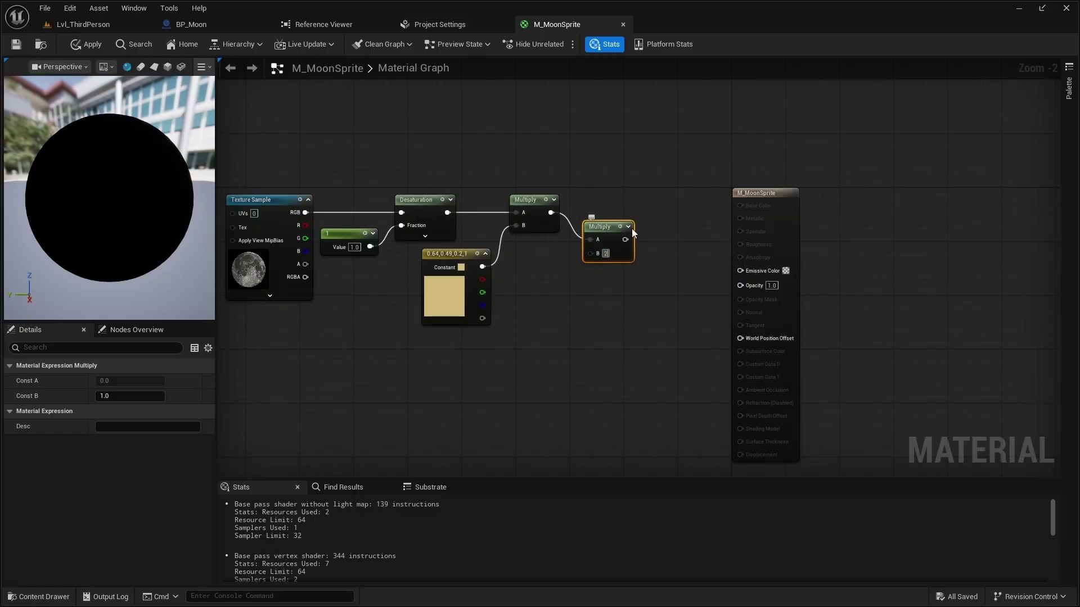
{"action": "type", "text": "2"}
{"action": "left_click", "coordinate": [637, 232]}
Connect the second Multiply node to Emissive Color and apply the material changes.
{"action": "left_click_drag", "start_coordinate": [625, 239], "coordinate": [740, 270]}
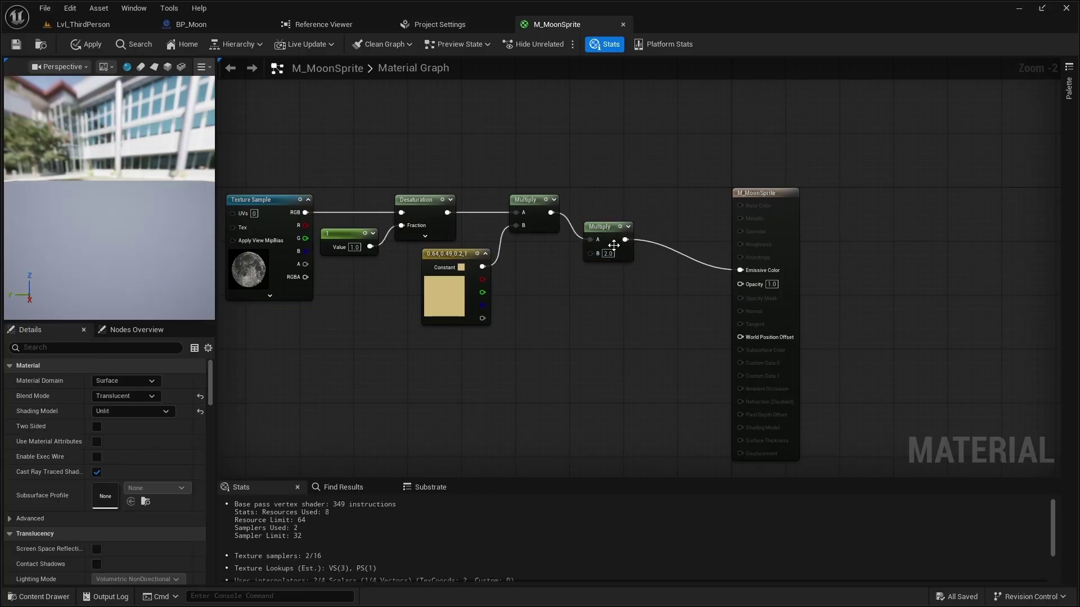
{"action": "left_click_drag", "start_coordinate": [613, 245], "coordinate": [633, 225]}
{"action": "left_click", "coordinate": [87, 44]}
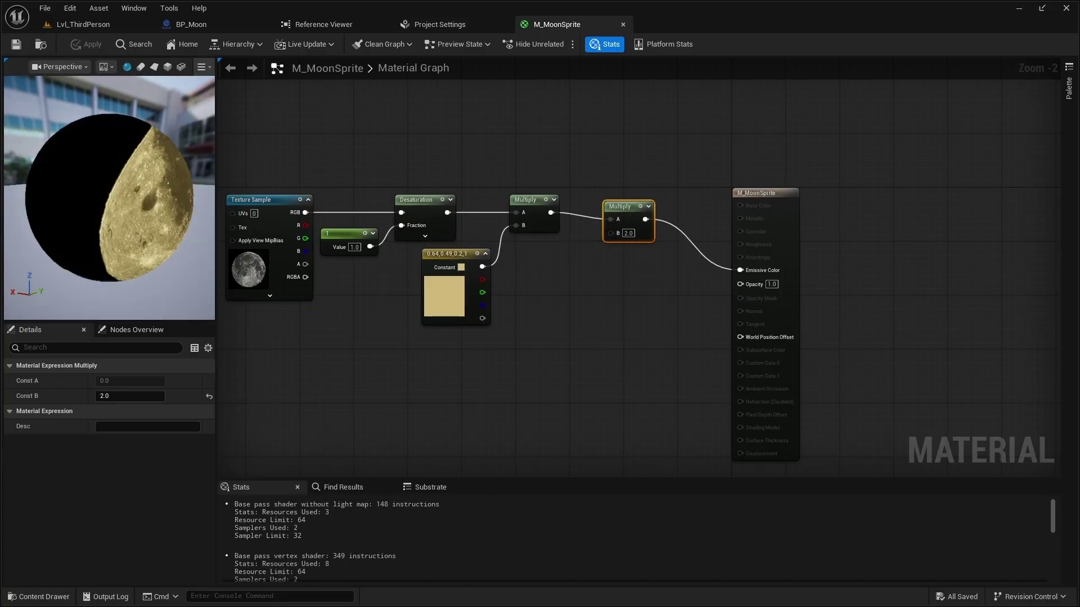
Align the M_MoonSprite output node and the second Multiply node with the rest of the colour chain.
{"action": "left_click_drag", "start_coordinate": [83, 210], "coordinate": [48, 236]}
{"action": "left_click_drag", "start_coordinate": [778, 196], "coordinate": [805, 154]}
{"action": "left_click_drag", "start_coordinate": [630, 211], "coordinate": [631, 206]}
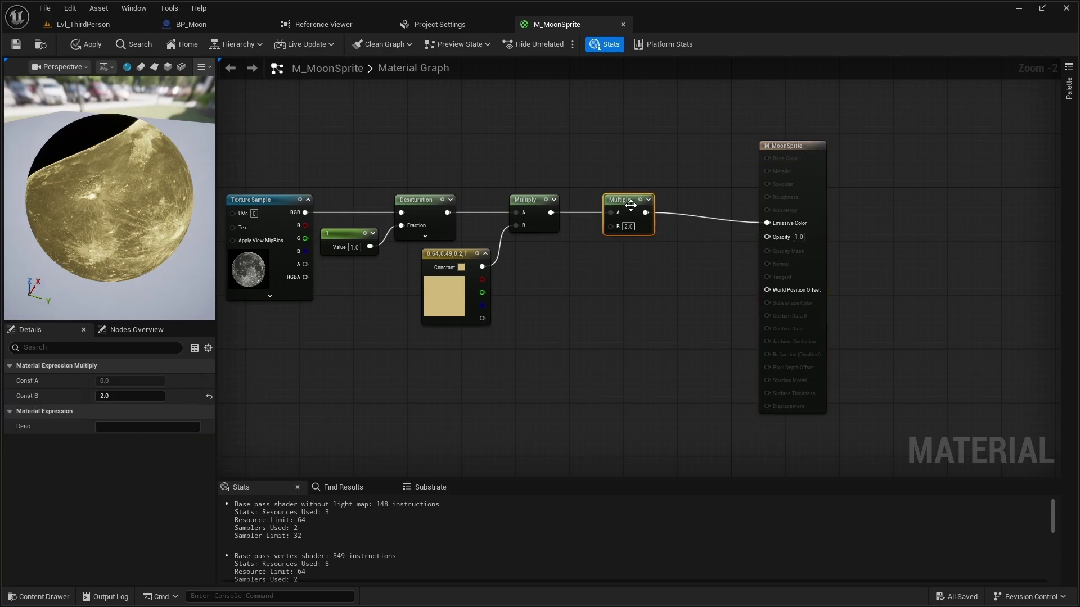
{"action": "left_click_drag", "start_coordinate": [772, 149], "coordinate": [778, 144]}
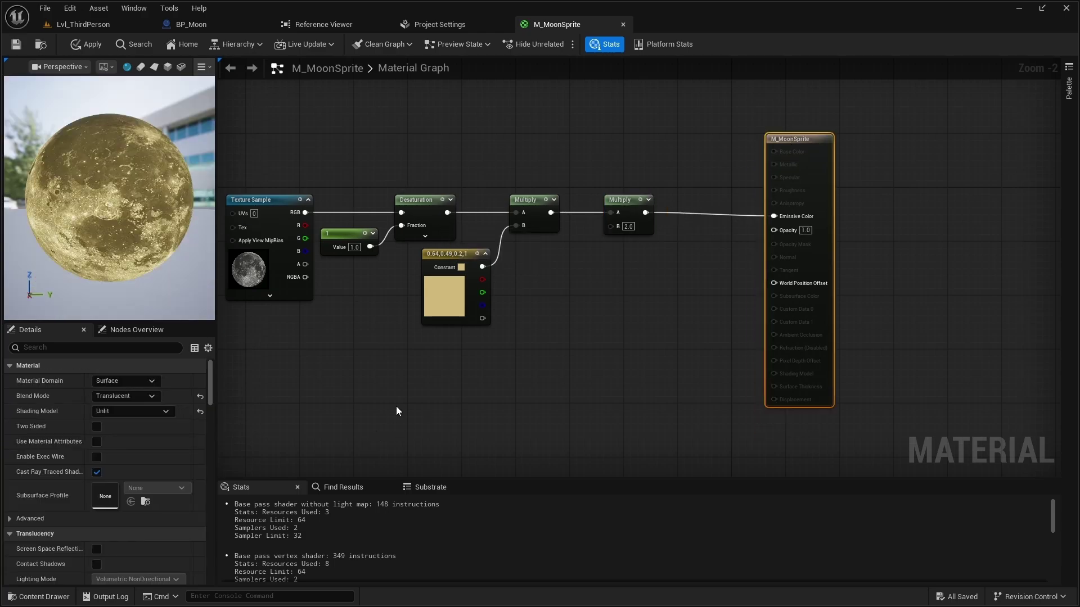
Branch the Texture Sample's RGB output into a new Length node below the colour chain.
{"action": "right_click_drag", "start_coordinate": [395, 410], "coordinate": [392, 377]}
{"action": "left_click_drag", "start_coordinate": [302, 179], "coordinate": [376, 320]}
{"action": "type", "text": "l"}
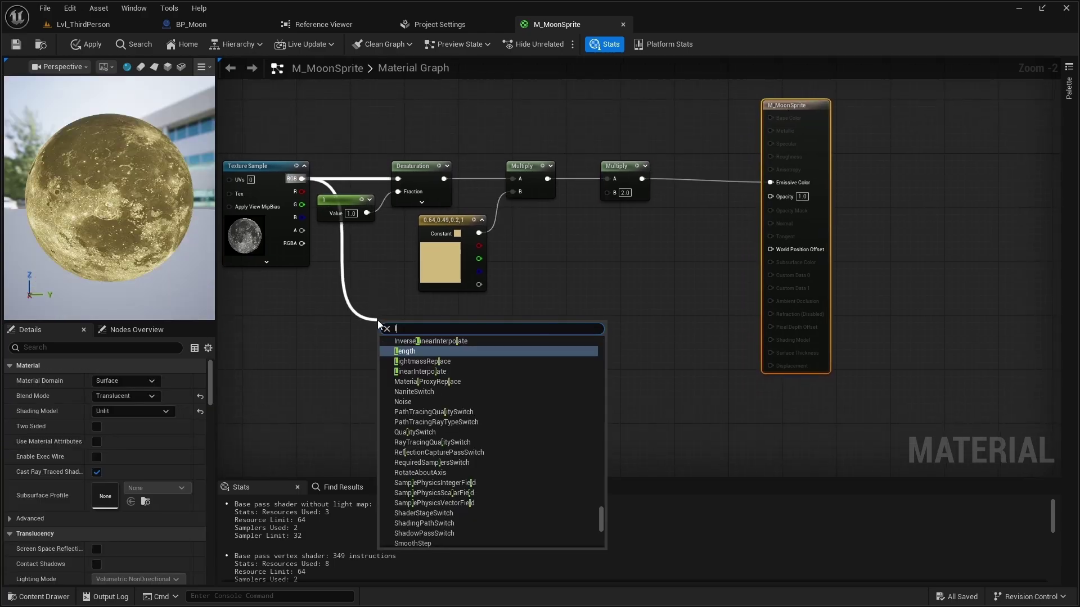
{"action": "type", "text": "en"}
{"action": "key", "text": "Return"}
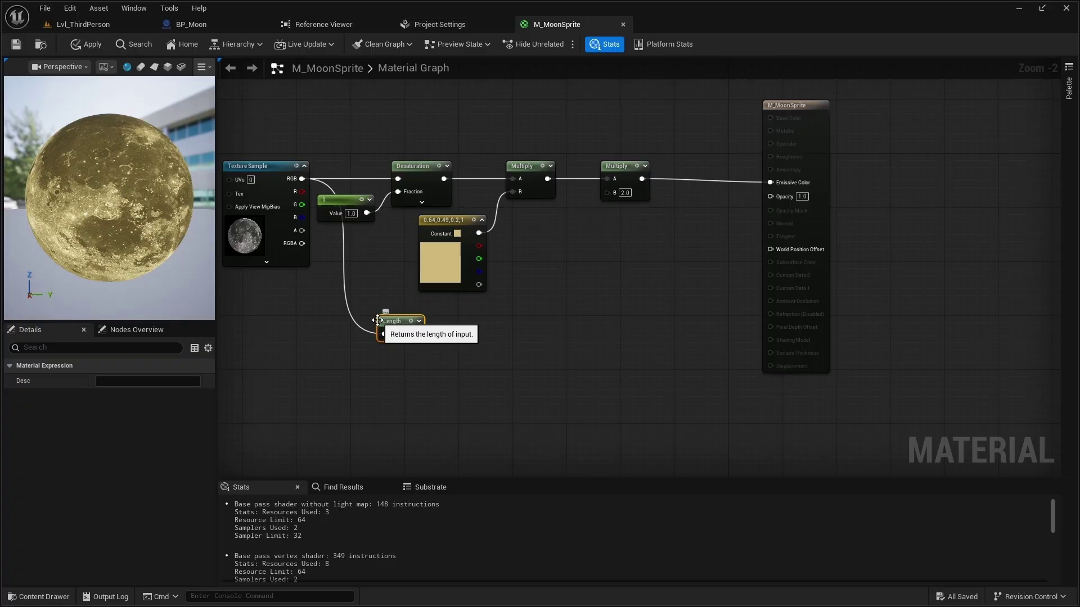
Add an If node beside the Length node and connect the Length output to its A input.
{"action": "right_click", "coordinate": [535, 326]}
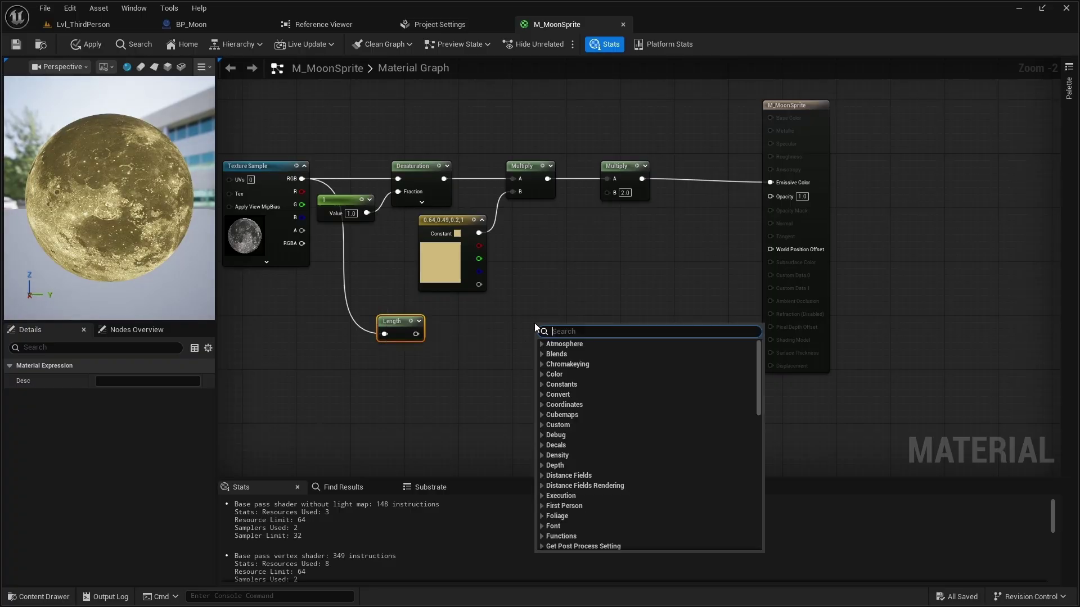
{"action": "type", "text": "IF"}
{"action": "key", "text": "Return"}
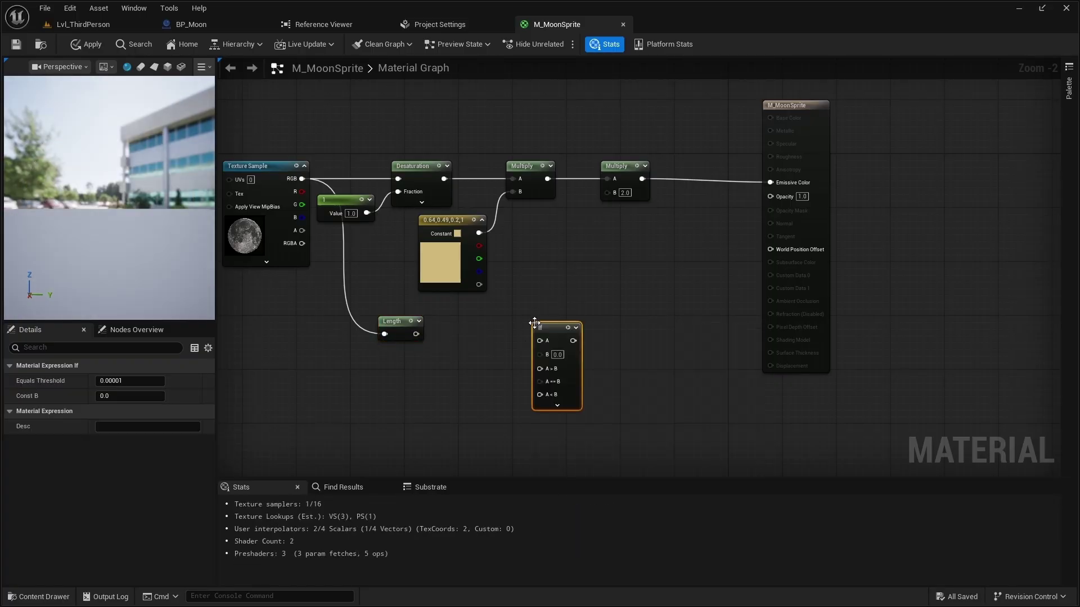
{"action": "scroll", "coordinate": [478, 349], "scroll_direction": "up", "scroll_amount": 2}
{"action": "left_click_drag", "start_coordinate": [439, 325], "coordinate": [540, 316]}
{"action": "left_click_drag", "start_coordinate": [386, 324], "coordinate": [515, 325]}
Set the If node's B value to 0.01.
{"action": "key", "text": "BackSpace"}
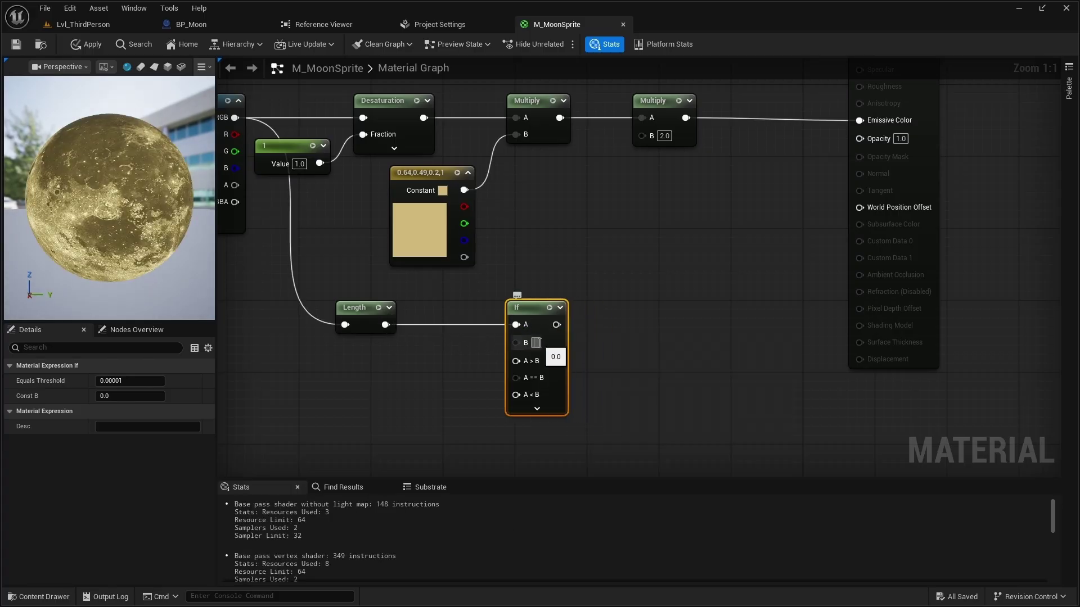
{"action": "type", "text": "0.0"}
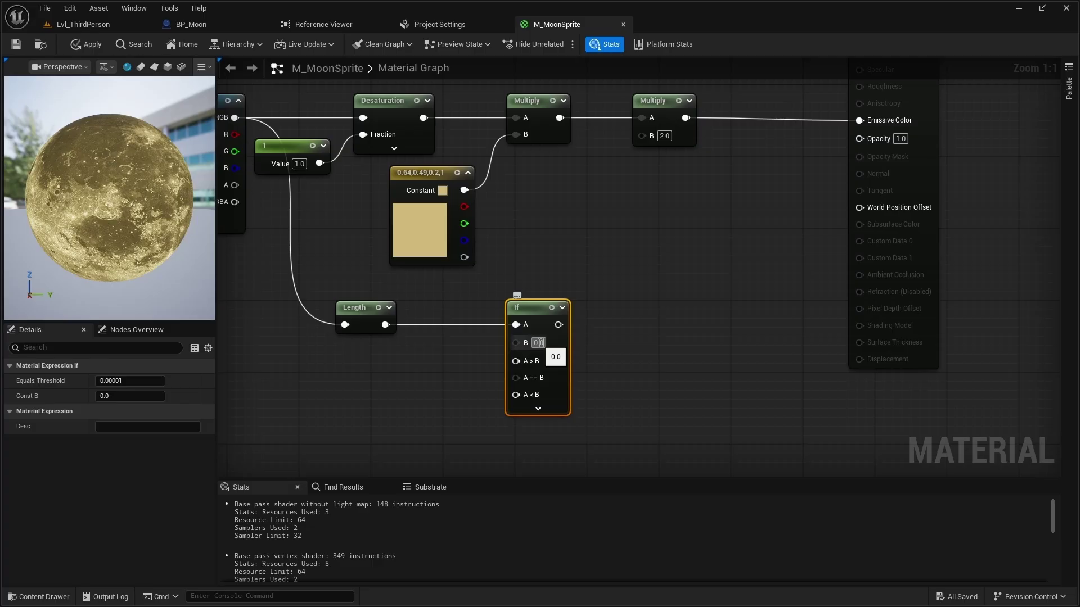
{"action": "type", "text": "1"}
{"action": "key", "text": "Return"}
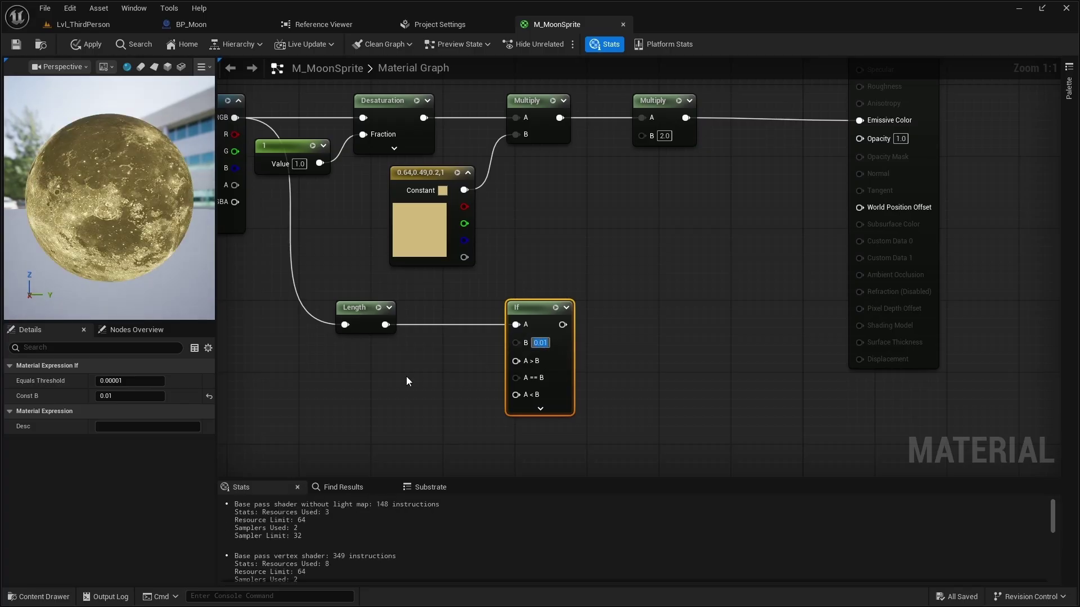
Add a Constant of 1 below the Length node and connect it to the If node's A > B input.
{"action": "right_click_drag", "start_coordinate": [406, 376], "coordinate": [440, 317]}
{"action": "left_click", "coordinate": [439, 318]}
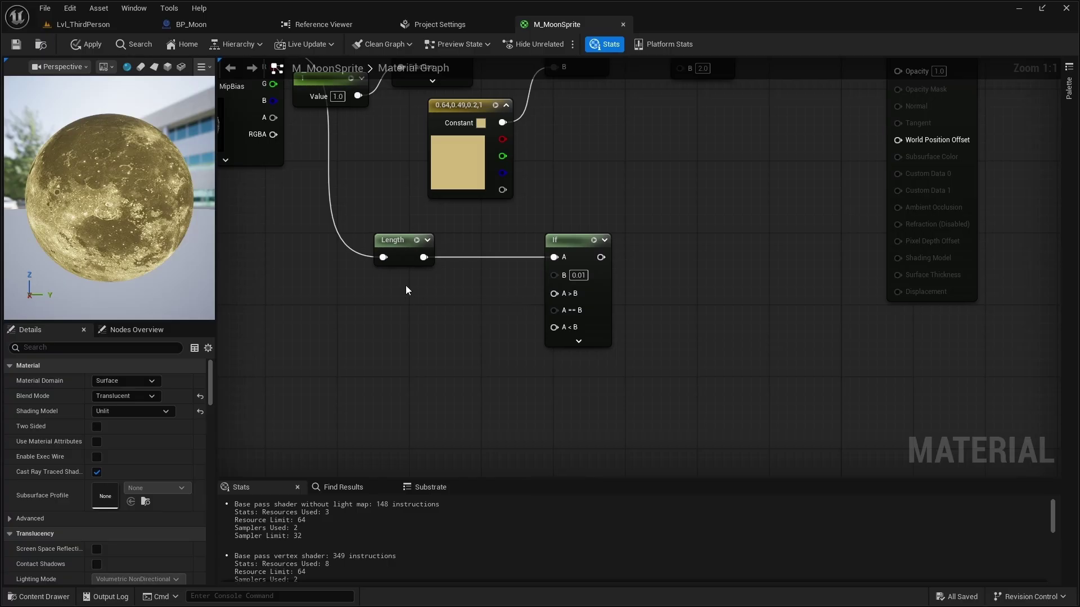
{"action": "left_click", "coordinate": [420, 288]}
{"action": "type", "text": "1"}
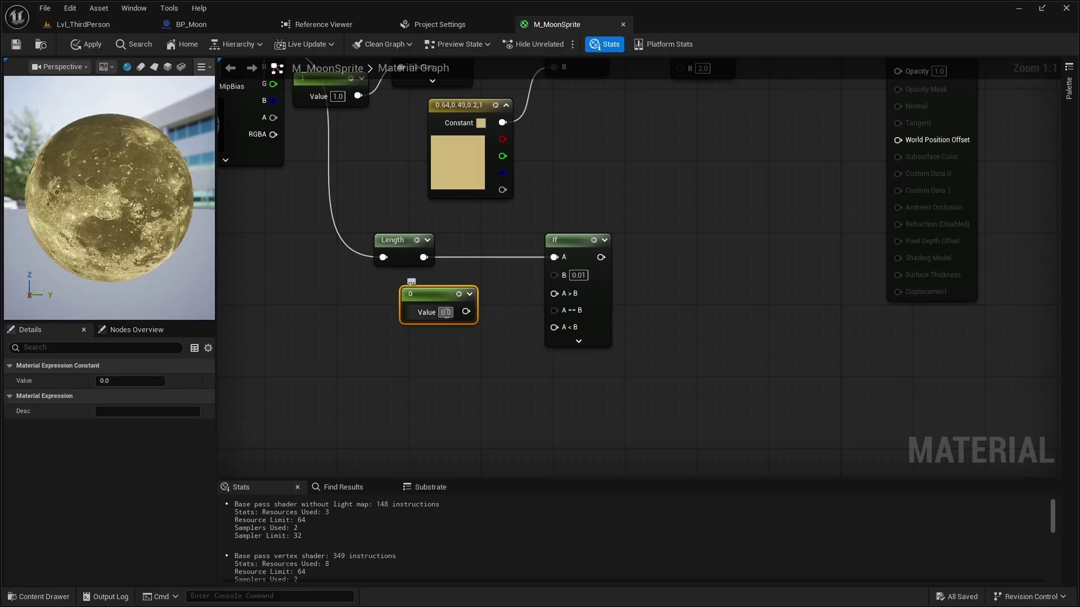
{"action": "key", "text": "Return"}
{"action": "left_click_drag", "start_coordinate": [466, 311], "coordinate": [554, 293]}
Add a Constant of 0 and connect it to the If node's A < B input.
{"action": "left_click", "coordinate": [440, 367]}
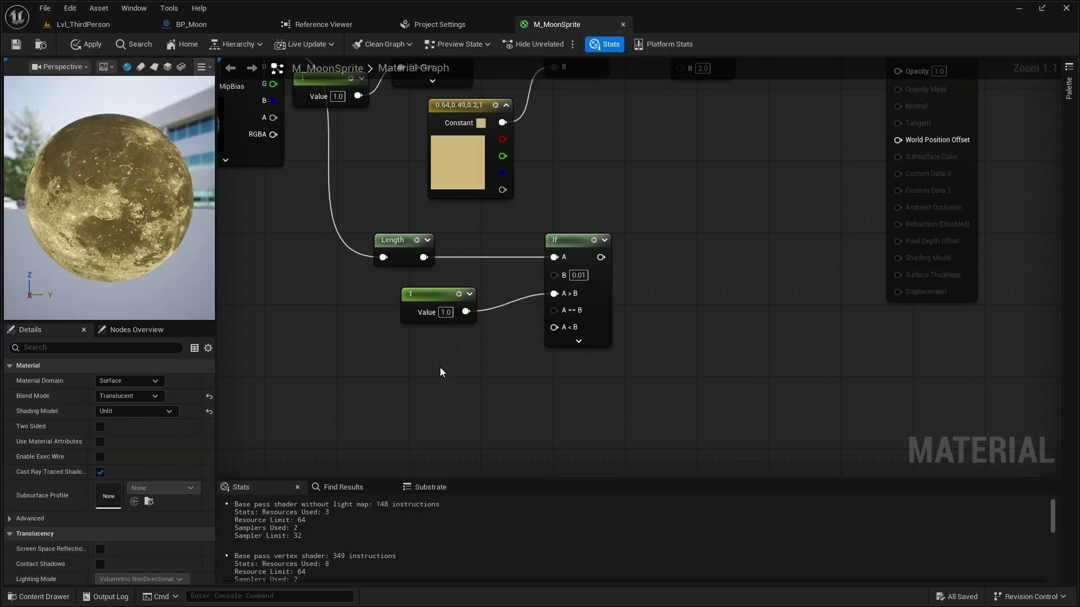
{"action": "left_click", "coordinate": [404, 352]}
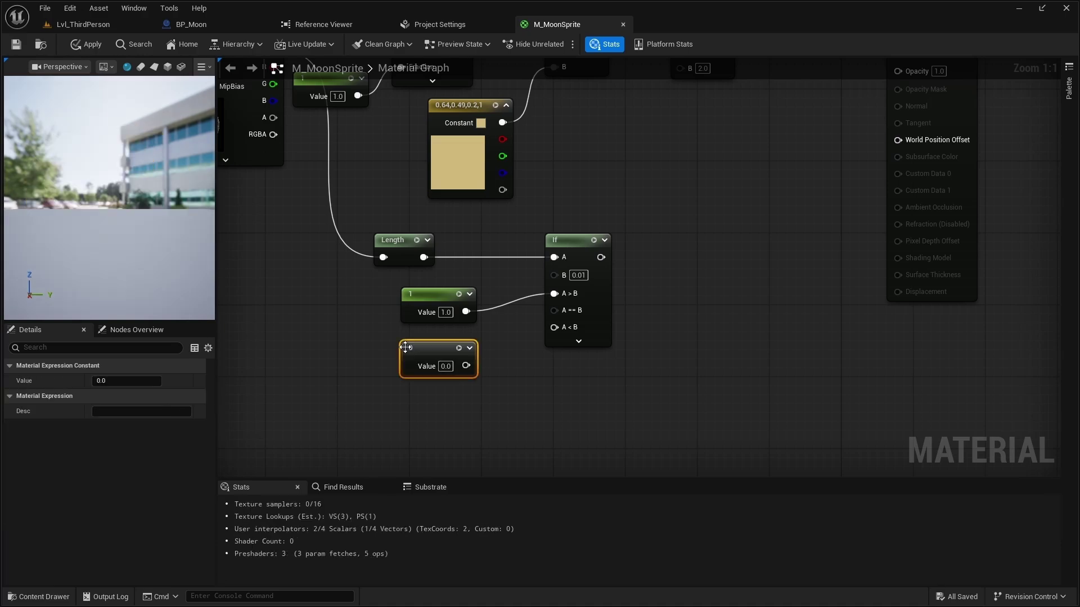
{"action": "left_click_drag", "start_coordinate": [466, 365], "coordinate": [554, 327]}
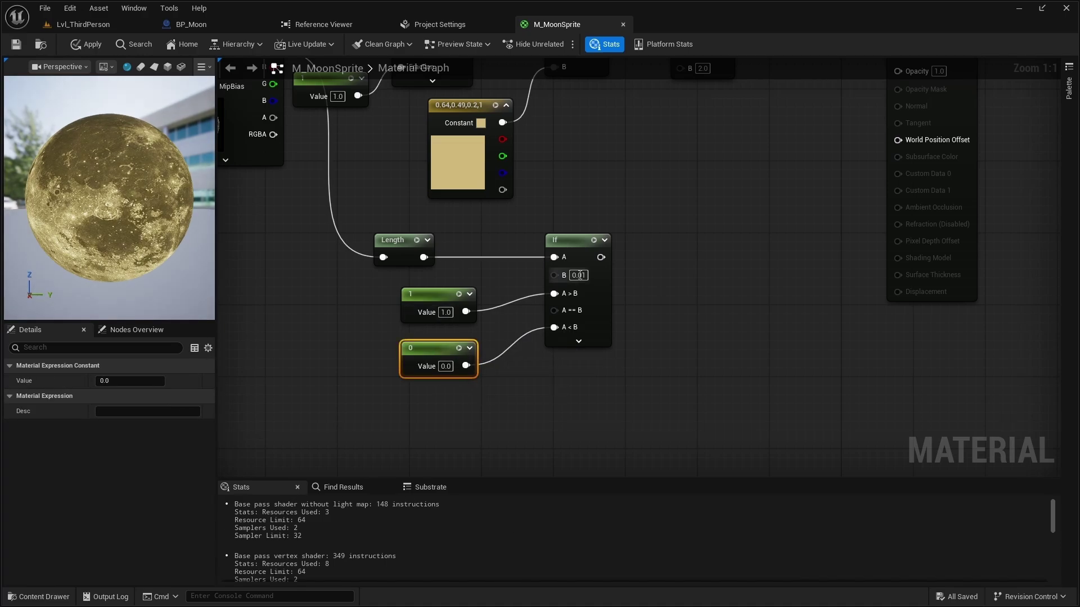
Connect the If node's output to the material's Opacity input, apply the changes, and inspect the preview sphere.
{"action": "left_click_drag", "start_coordinate": [607, 258], "coordinate": [824, 179]}
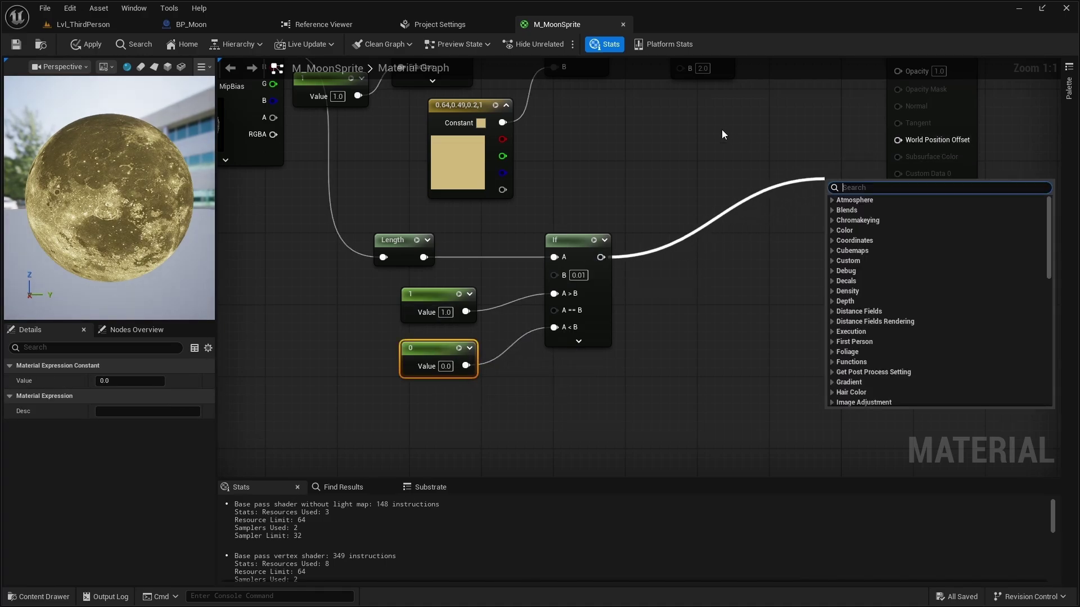
{"action": "left_click_drag", "start_coordinate": [721, 129], "coordinate": [703, 195]}
{"action": "right_click_drag", "start_coordinate": [702, 196], "coordinate": [600, 309]}
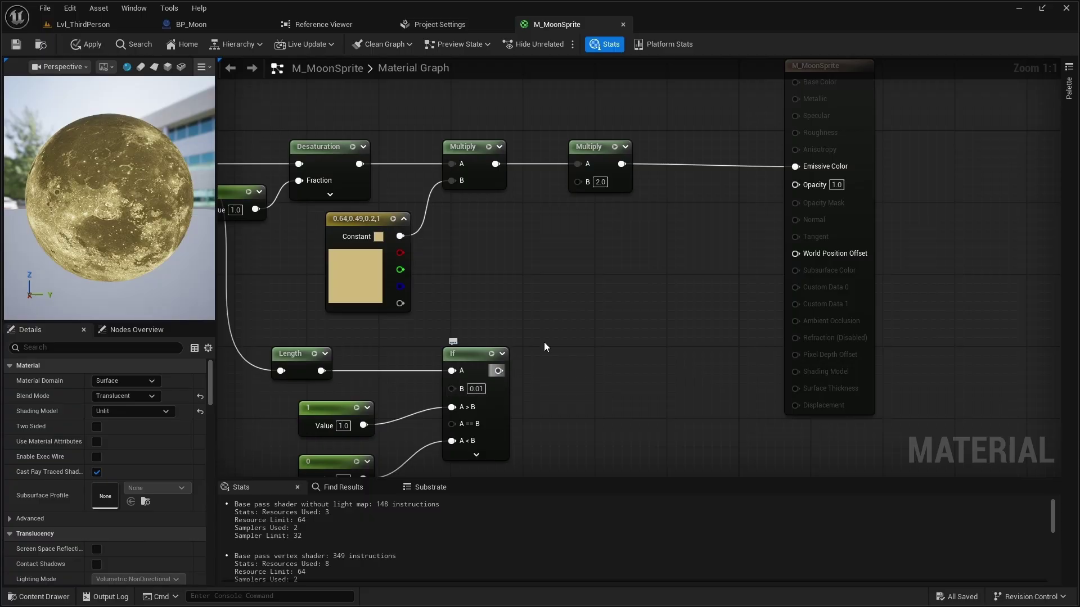
{"action": "left_click_drag", "start_coordinate": [497, 370], "coordinate": [827, 187]}
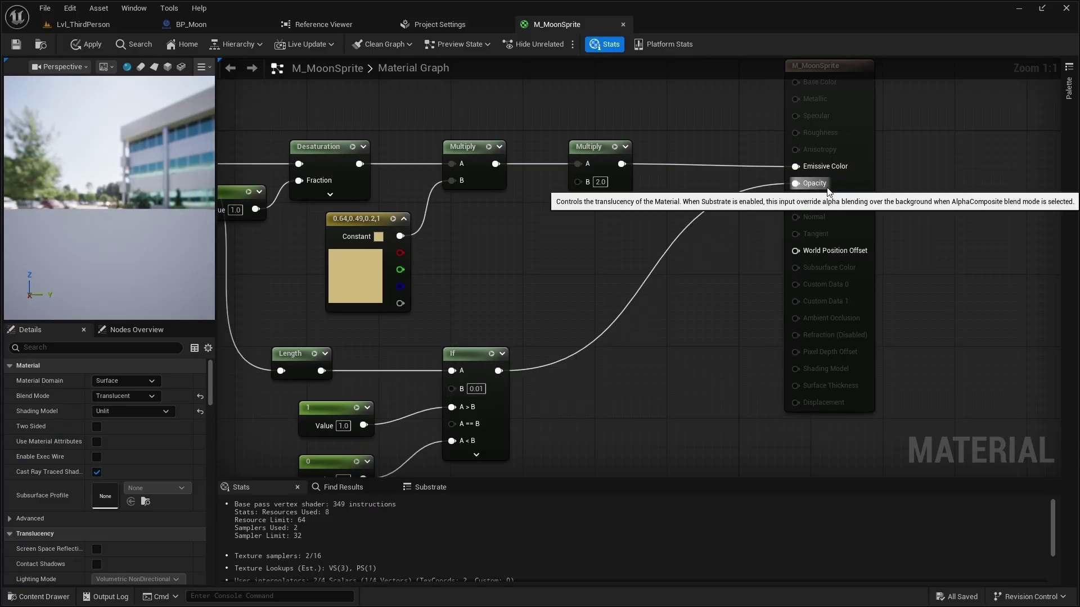
{"action": "scroll", "coordinate": [534, 278], "scroll_direction": "down", "scroll_amount": 3}
{"action": "left_click_drag", "start_coordinate": [188, 267], "coordinate": [69, 205]}
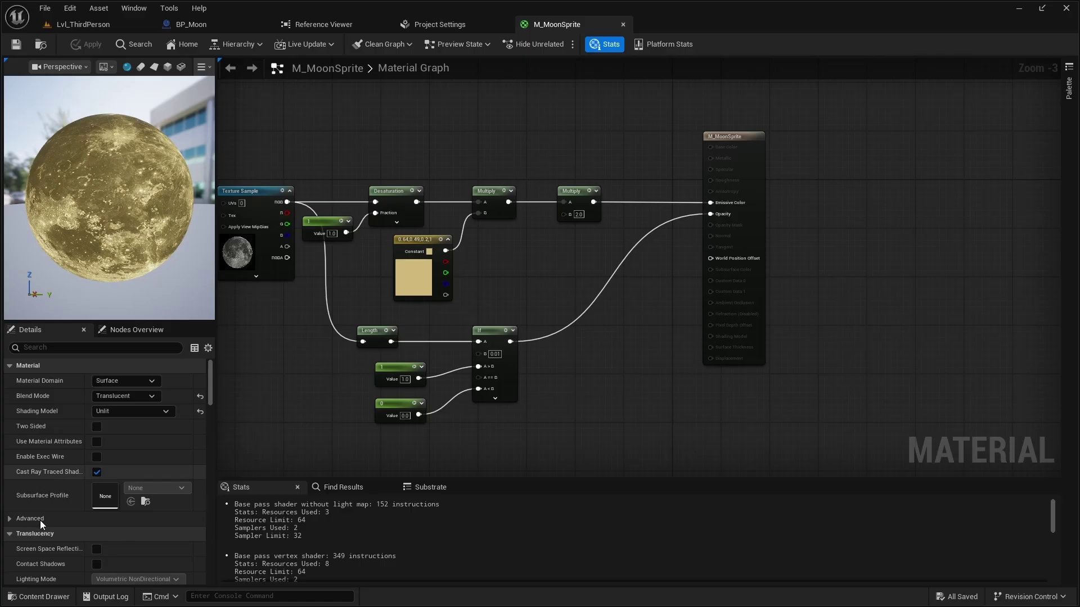
Add one sprite element to the MaterialBillboard component in BP_Moon and expand its settings.
{"action": "left_click", "coordinate": [191, 25]}
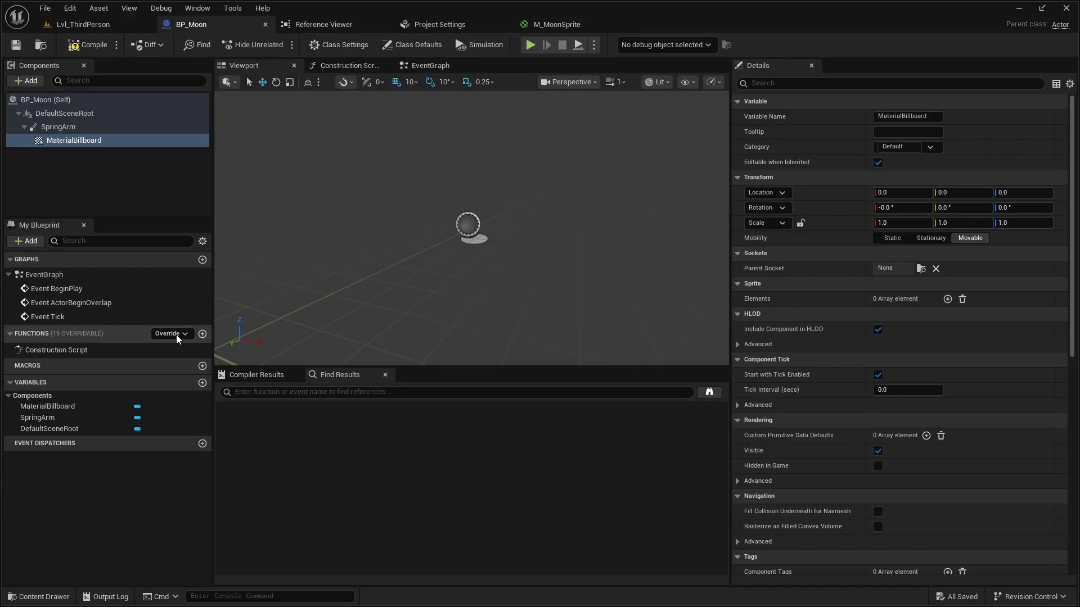
{"action": "left_click", "coordinate": [42, 141]}
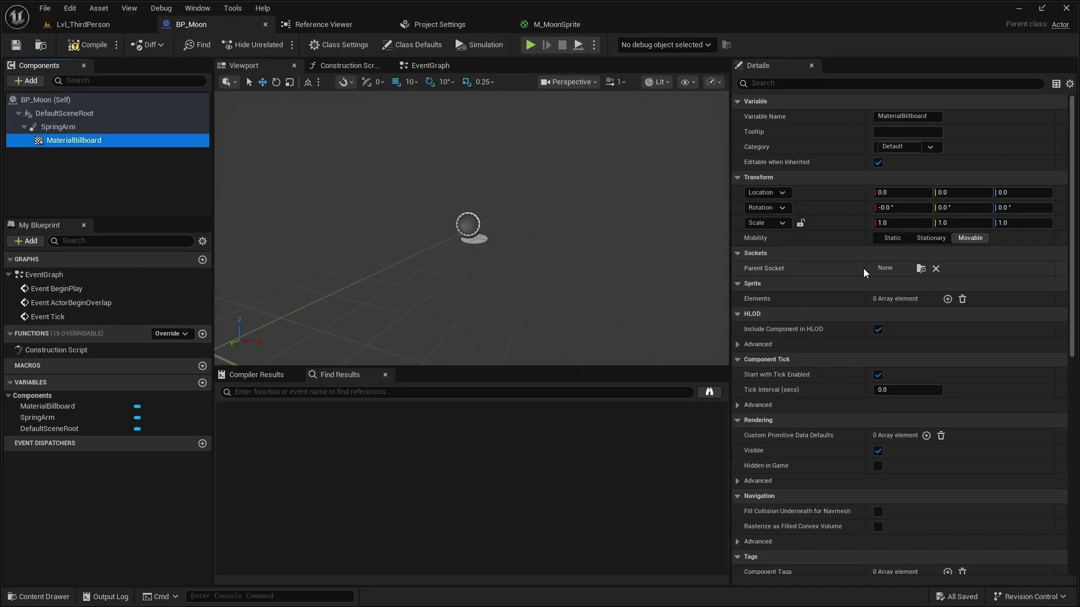
{"action": "left_click", "coordinate": [947, 298]}
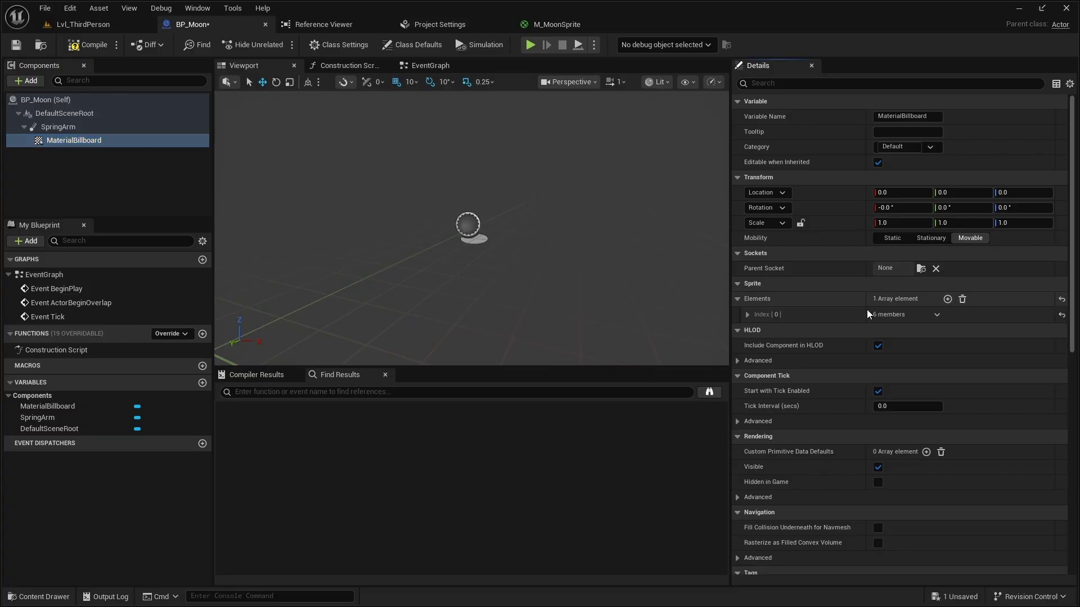
{"action": "left_click", "coordinate": [748, 314]}
Assign M_MoonSprite as the sprite element's material, then compile and save BP_Moon.
{"action": "left_click", "coordinate": [991, 332]}
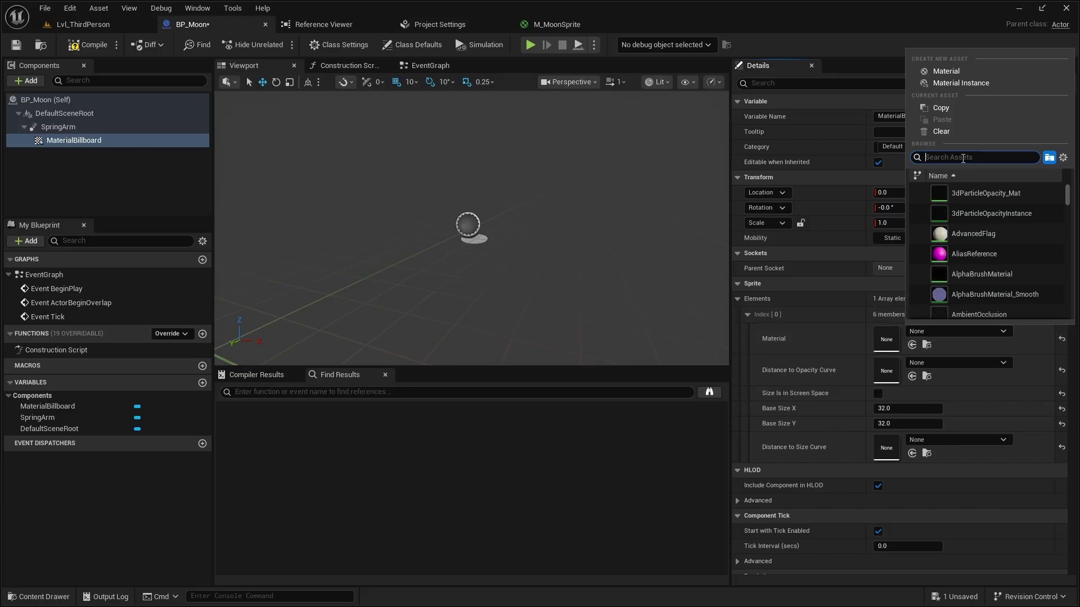
{"action": "type", "text": "N"}
{"action": "key", "text": "BackSpace"}
{"action": "type", "text": "M_Mo"}
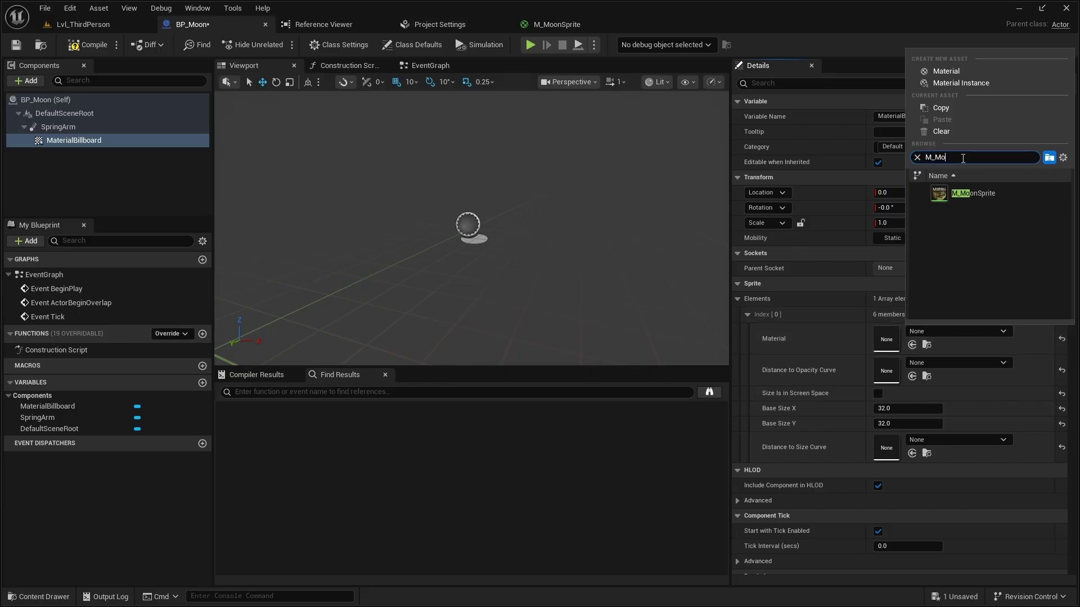
{"action": "left_click", "coordinate": [973, 193]}
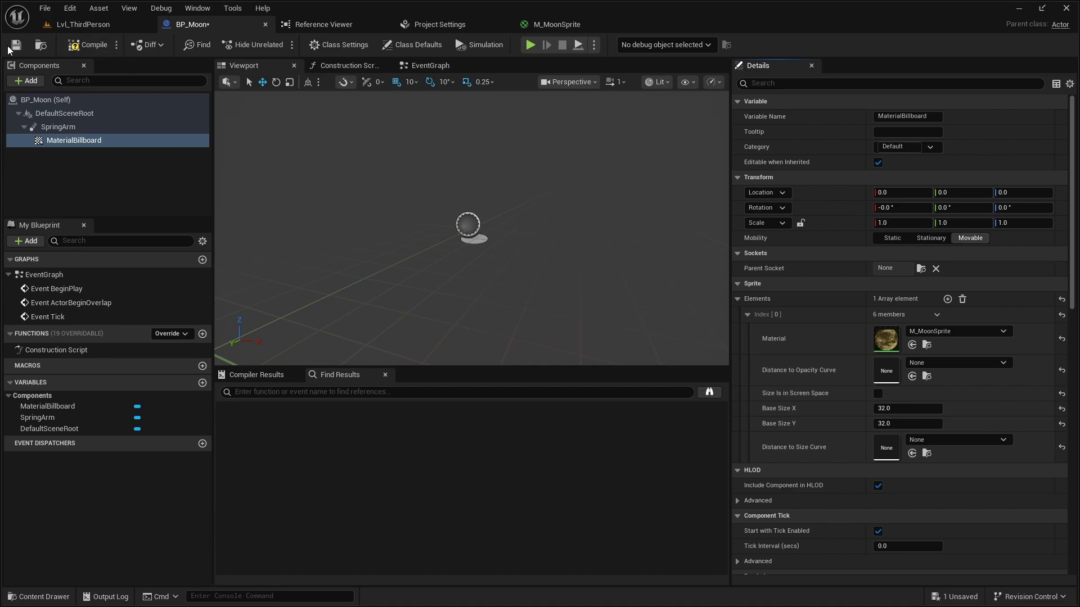
{"action": "left_click", "coordinate": [87, 44]}
{"action": "left_click", "coordinate": [16, 45]}
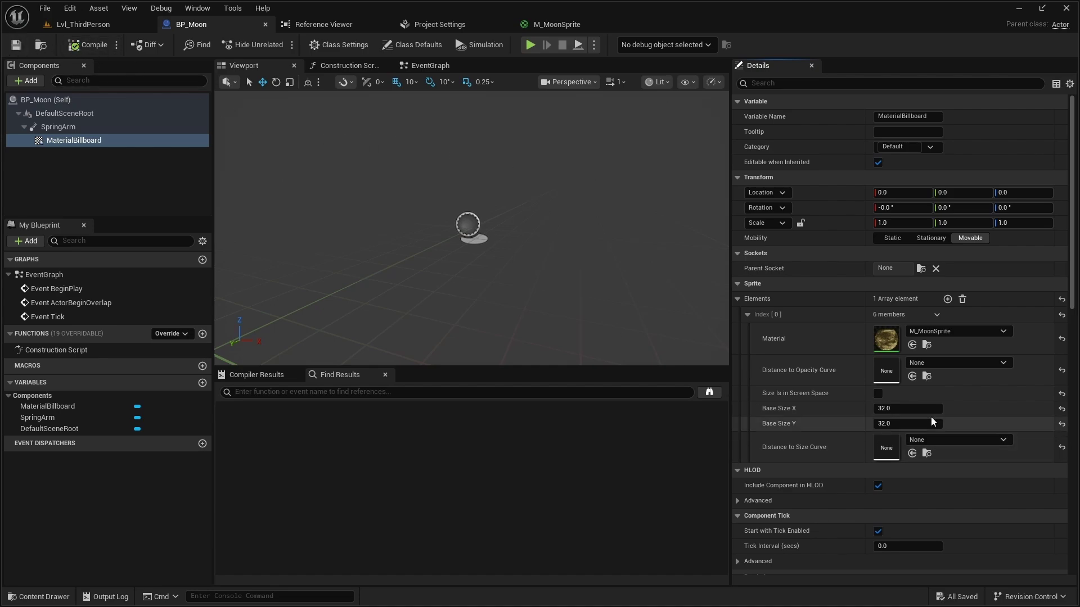
Set the sprite element's Base Size X and Base Size Y to 32000 and save the blueprint.
{"action": "left_click", "coordinate": [926, 412]}
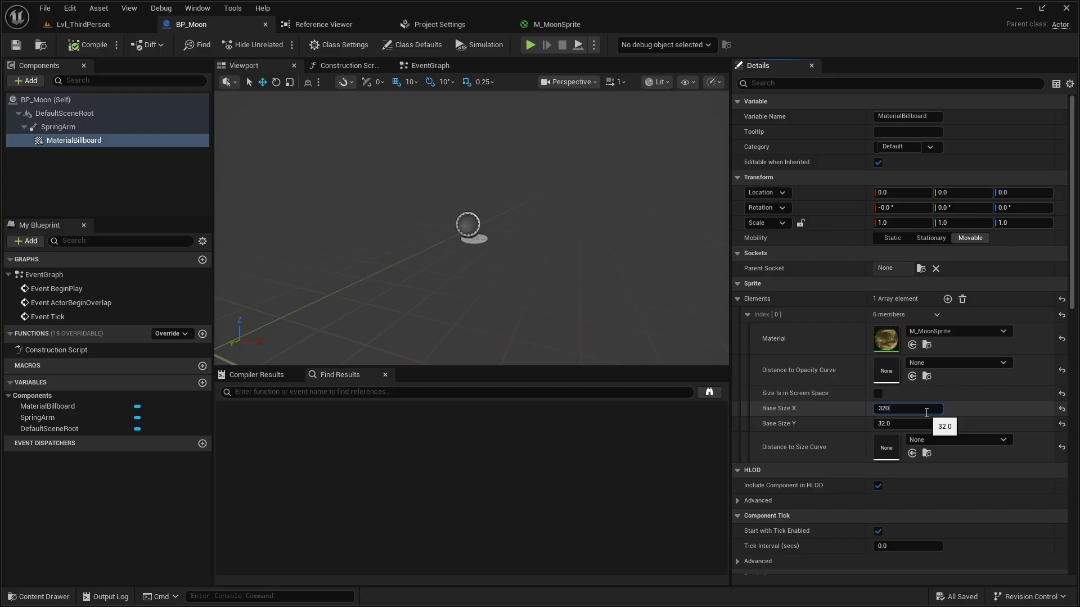
{"action": "left_click", "coordinate": [928, 424]}
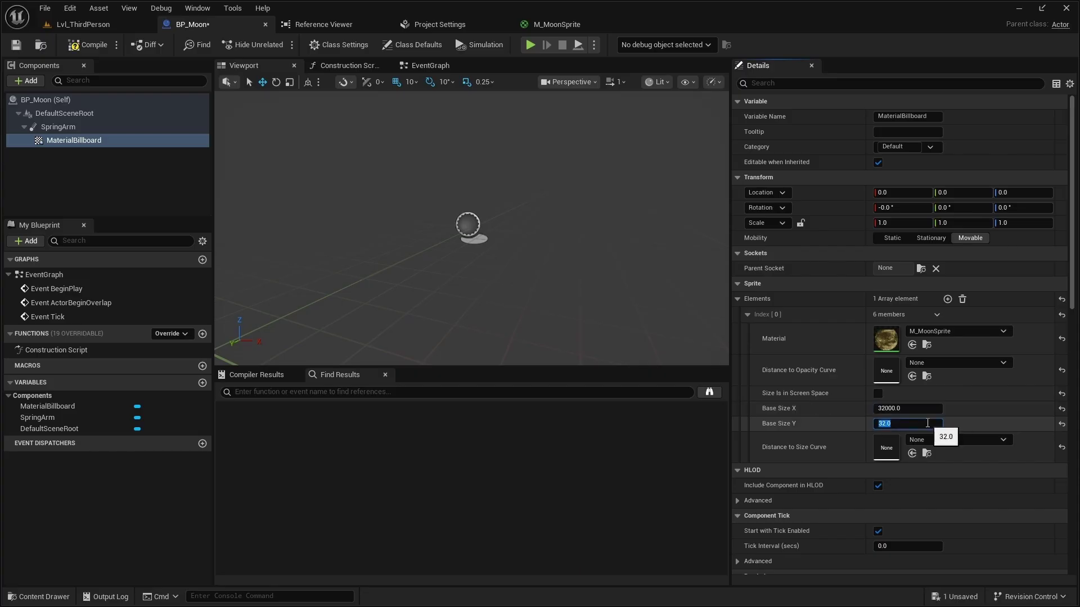
{"action": "type", "text": "*1000"}
{"action": "key", "text": "Return"}
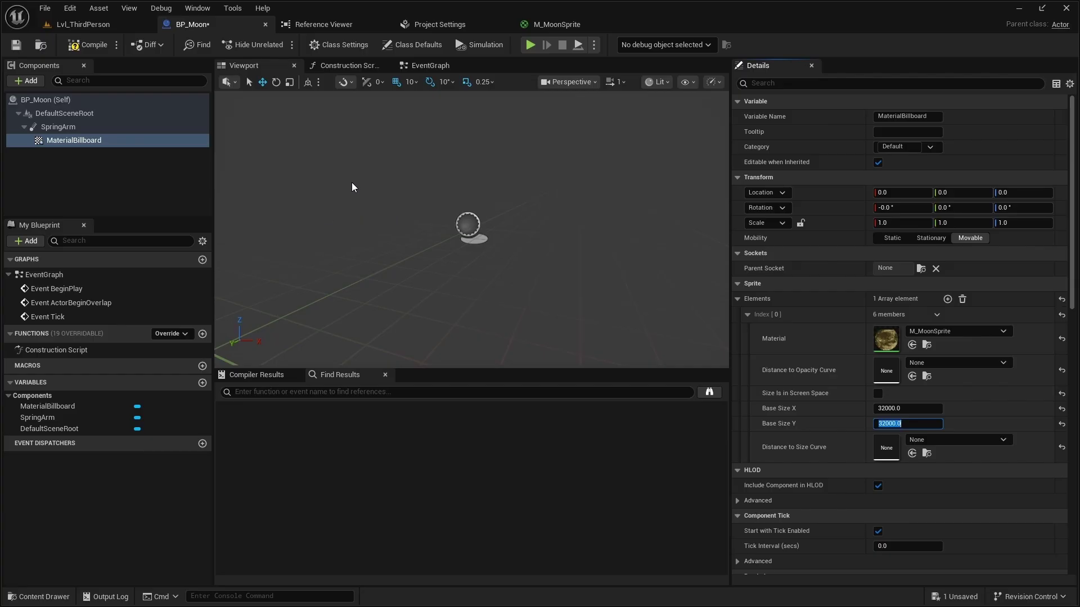
{"action": "left_click", "coordinate": [19, 47]}
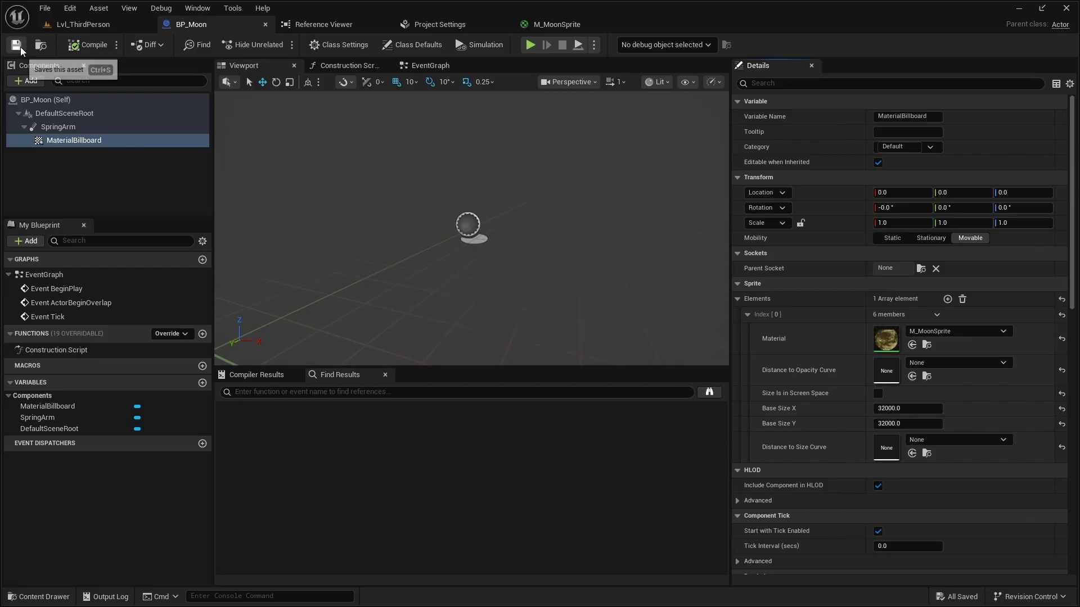
Set the SpringArm's Y rotation (pitch) to -45° and check the moon in the blueprint viewport.
{"action": "left_click", "coordinate": [58, 126]}
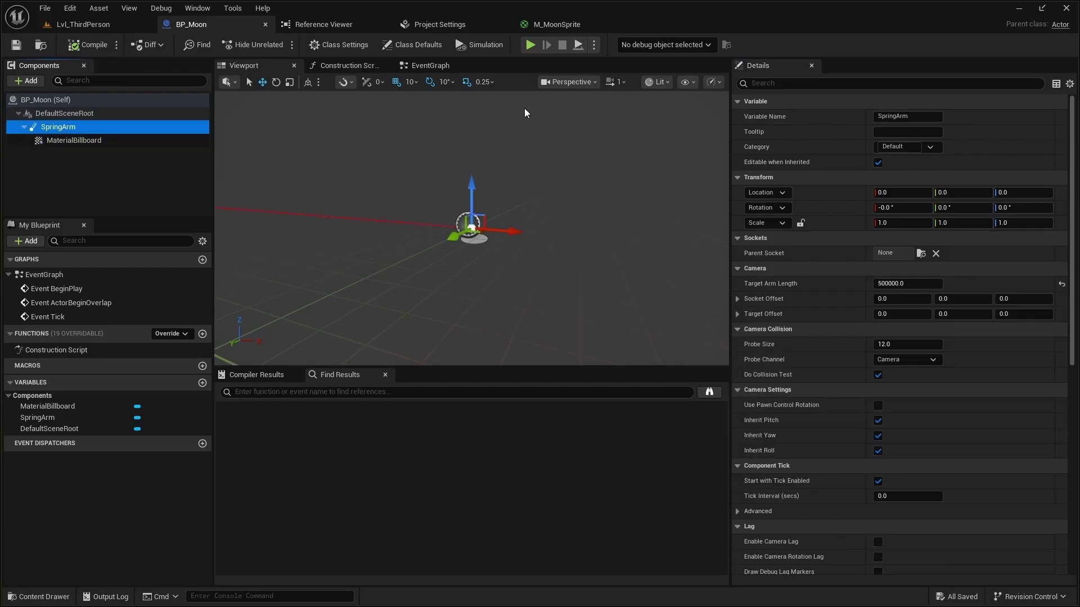
{"action": "left_click", "coordinate": [965, 208]}
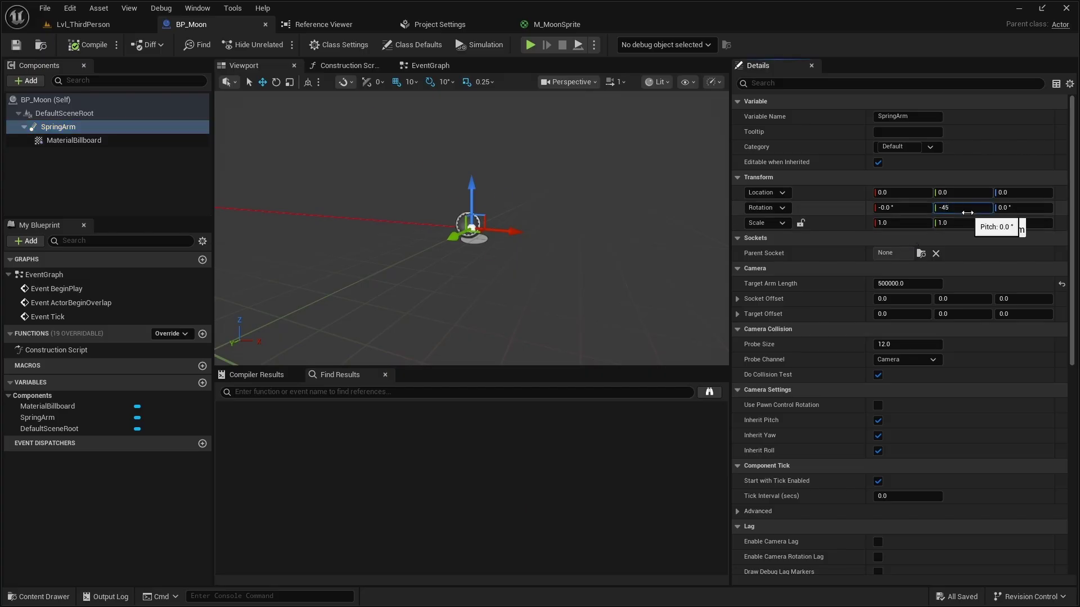
{"action": "key", "text": "Return"}
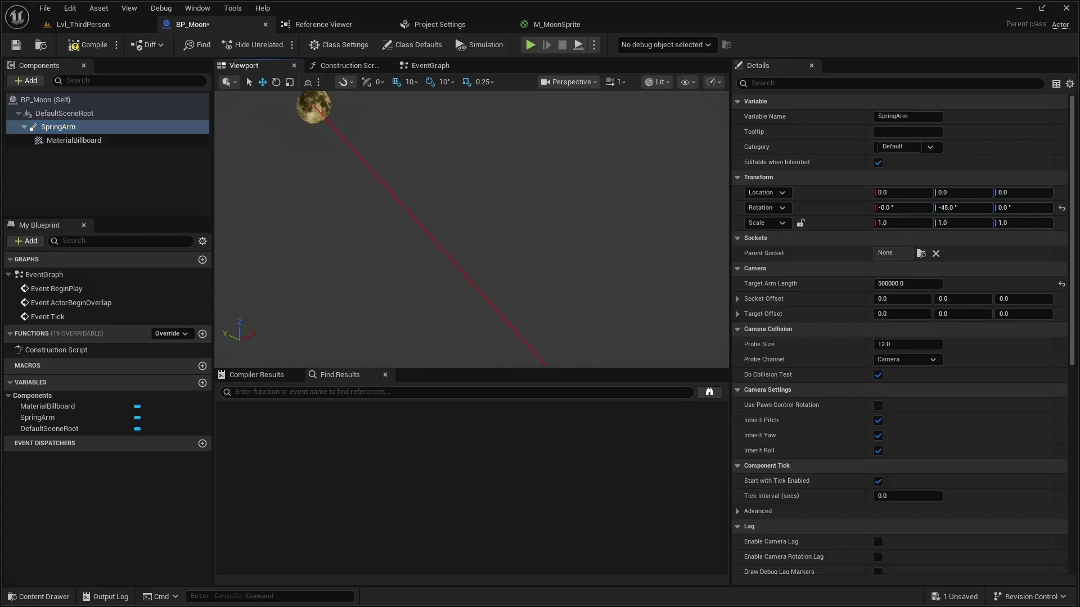
{"action": "mouse_move", "coordinate": [691, 277]}
{"action": "right_mouse_down"}
{"action": "mouse_move", "coordinate": [683, 292]}
{"action": "mouse_move", "coordinate": [675, 274]}
{"action": "mouse_move", "coordinate": [690, 277]}
{"action": "right_mouse_up"}
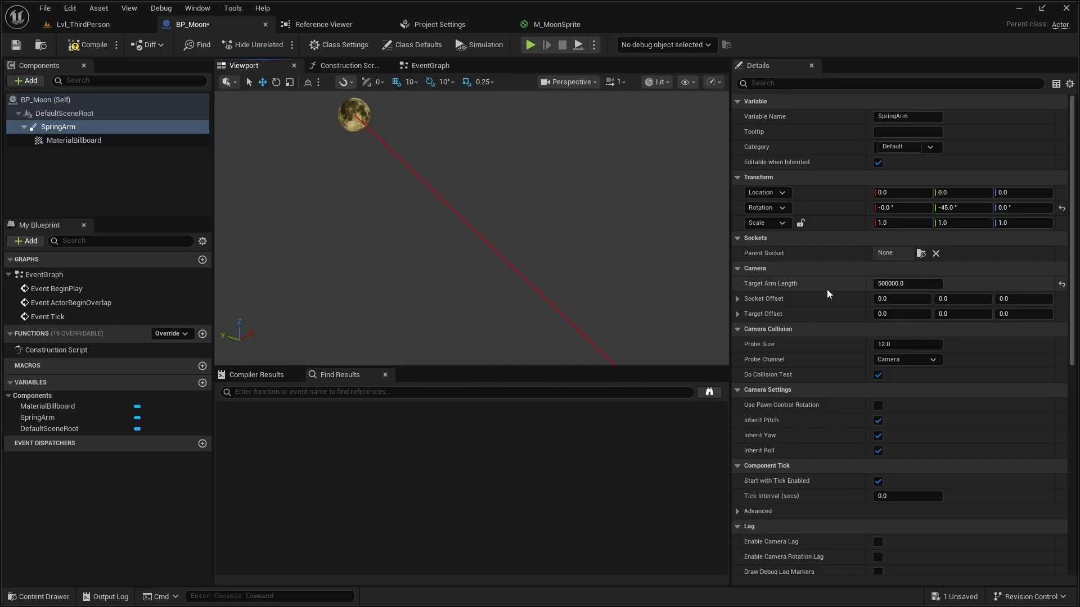
Disable Do Collision Test on the SpringArm, then compile and save the blueprint.
{"action": "left_click", "coordinate": [878, 374]}
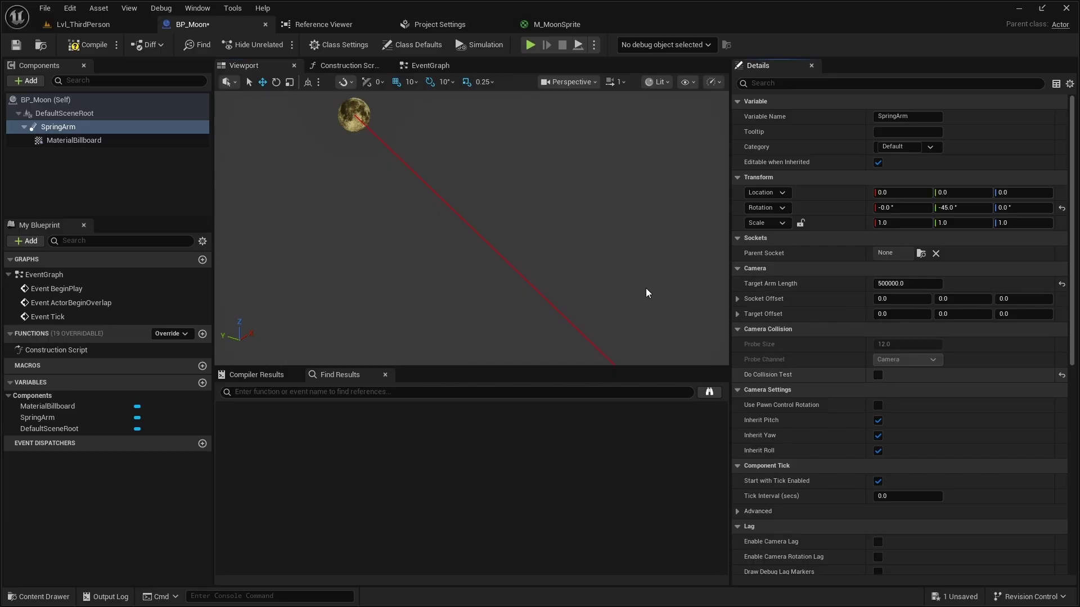
{"action": "left_click", "coordinate": [82, 45]}
{"action": "key", "text": "ctrl+s"}
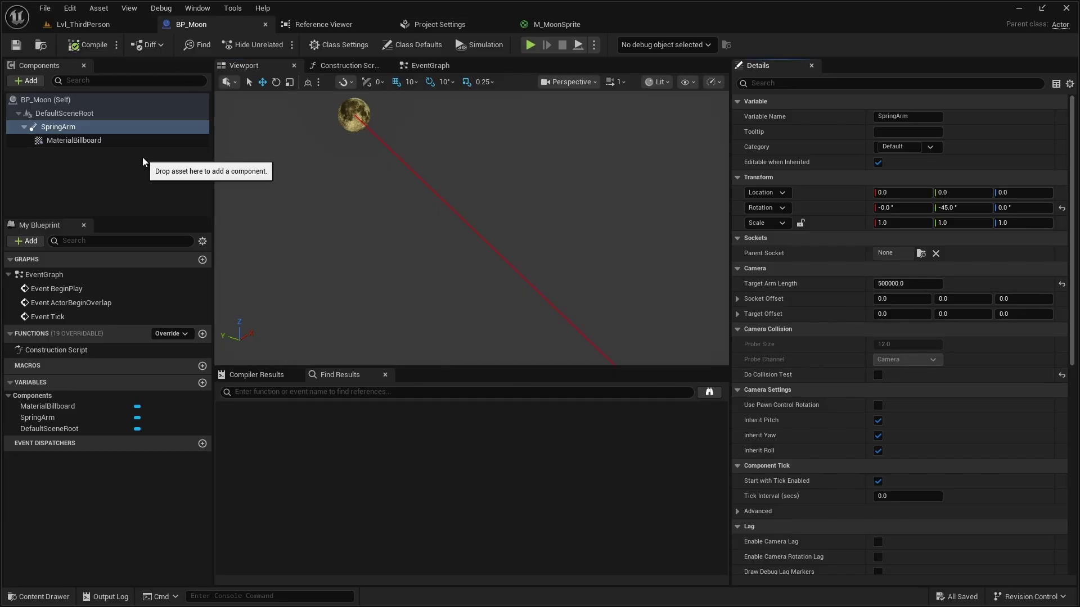
Add a Directional Light component to BP_Moon and attach it directly to DefaultSceneRoot.
{"action": "left_click", "coordinate": [28, 81]}
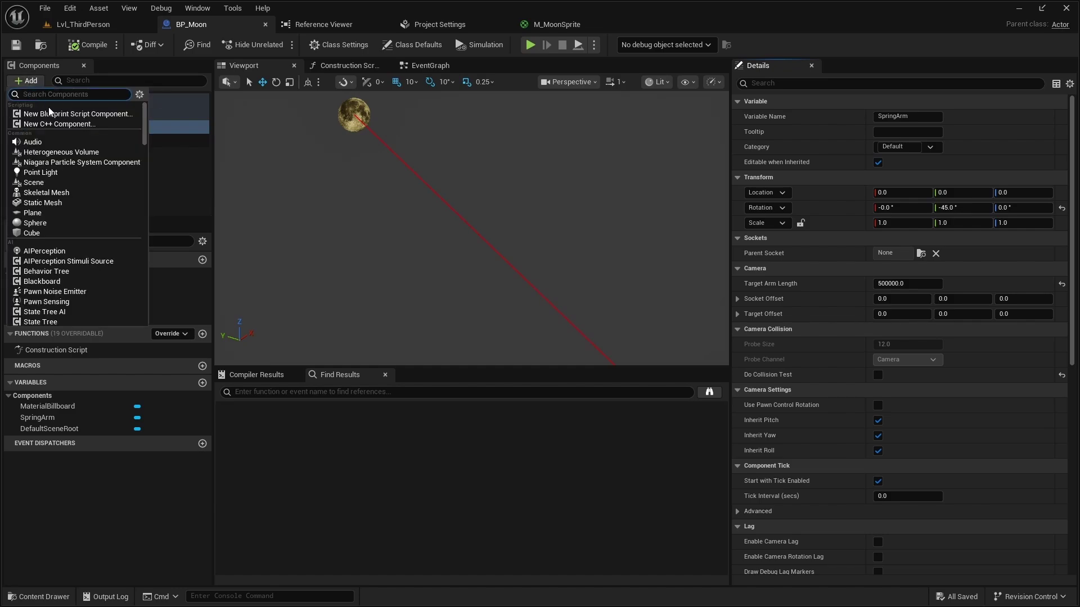
{"action": "type", "text": "Dire"}
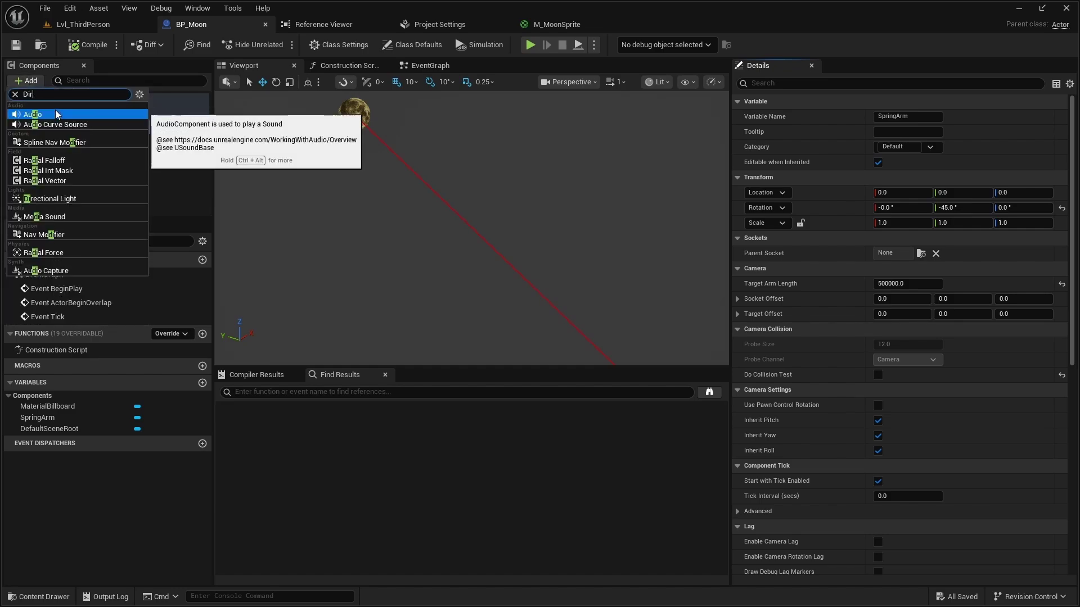
{"action": "left_click", "coordinate": [55, 114]}
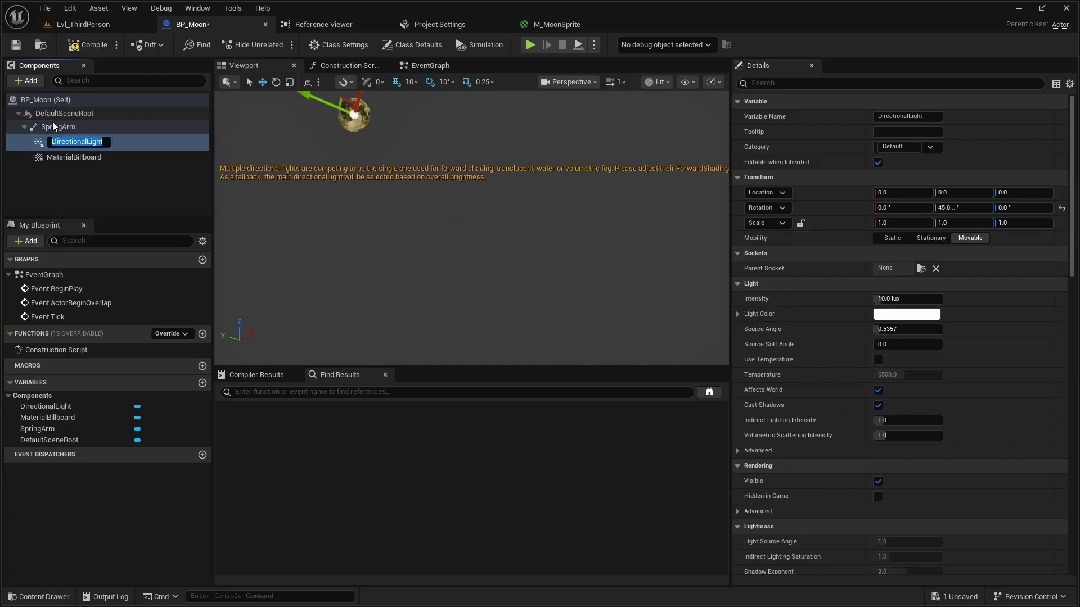
{"action": "left_click_drag", "start_coordinate": [56, 140], "coordinate": [53, 119]}
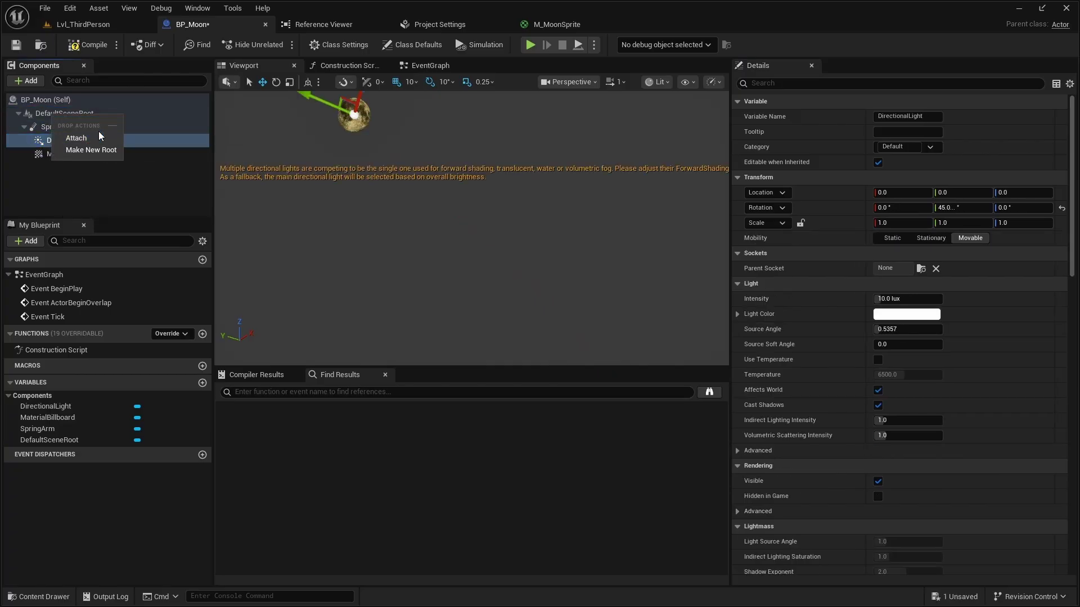
{"action": "left_click", "coordinate": [107, 138]}
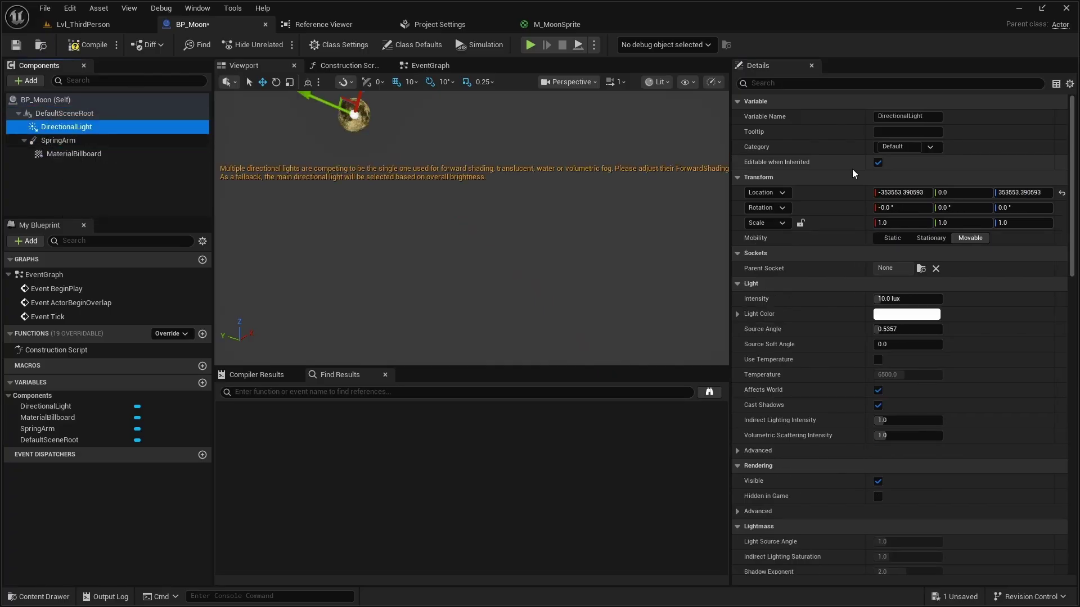
Set the DirectionalLight's X and Z location to 0 and its pitch to -45°, then save the blueprint.
{"action": "left_click", "coordinate": [923, 194]}
{"action": "type", "text": "0"}
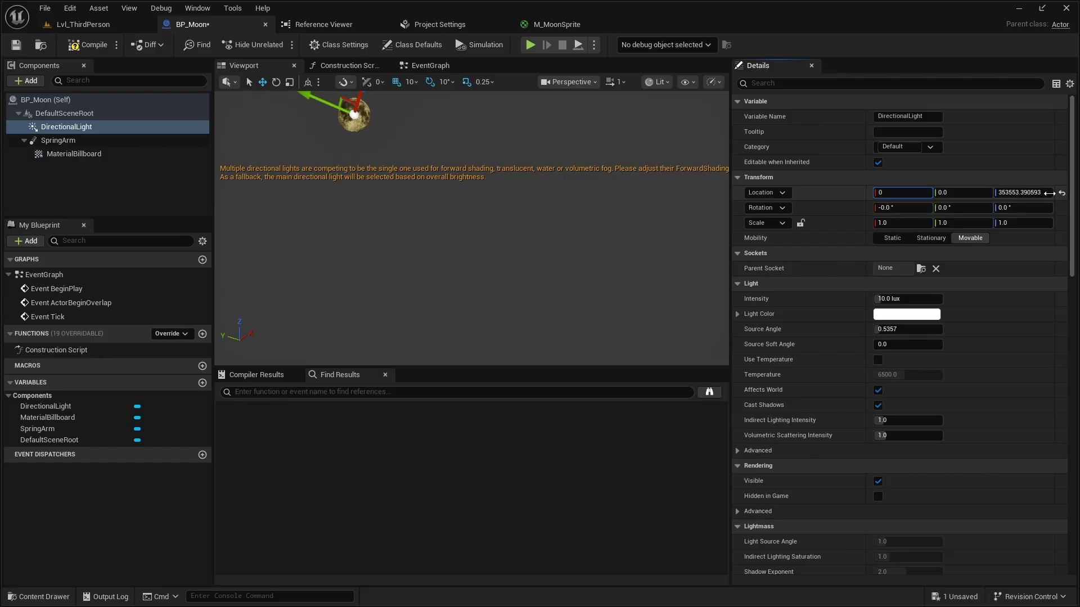
{"action": "left_click", "coordinate": [1041, 194]}
{"action": "type", "text": "0"}
{"action": "left_click", "coordinate": [953, 208]}
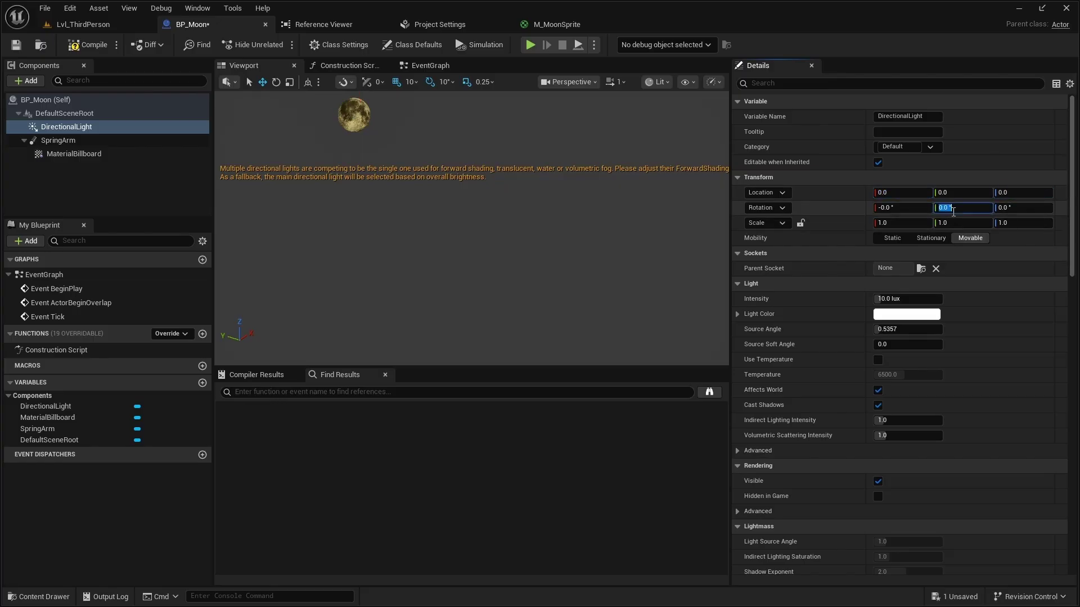
{"action": "type", "text": "-45"}
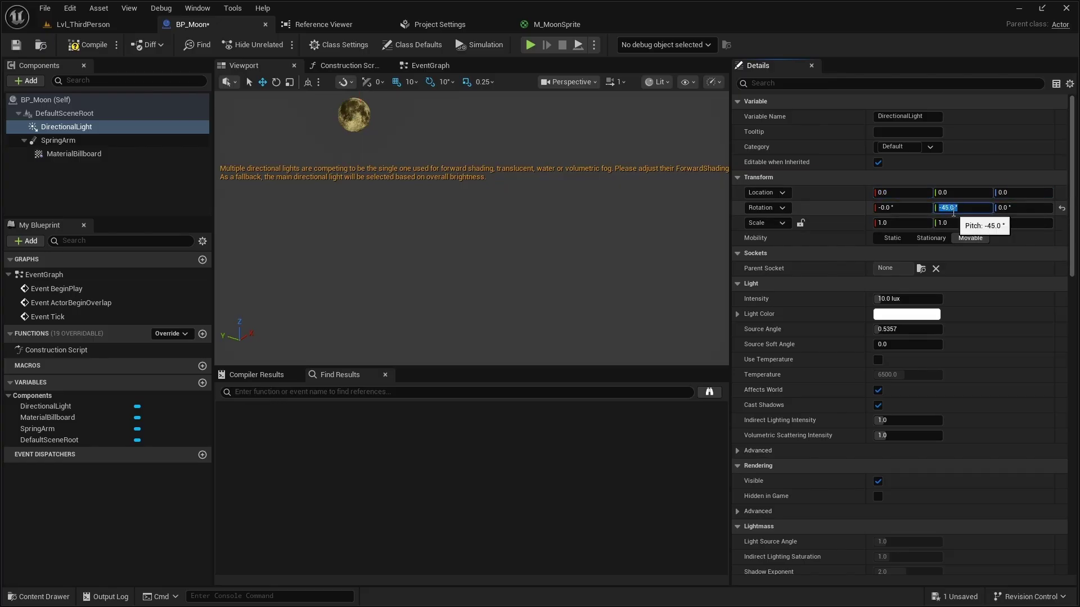
{"action": "key", "text": "Return"}
{"action": "key", "text": "ctrl+s"}
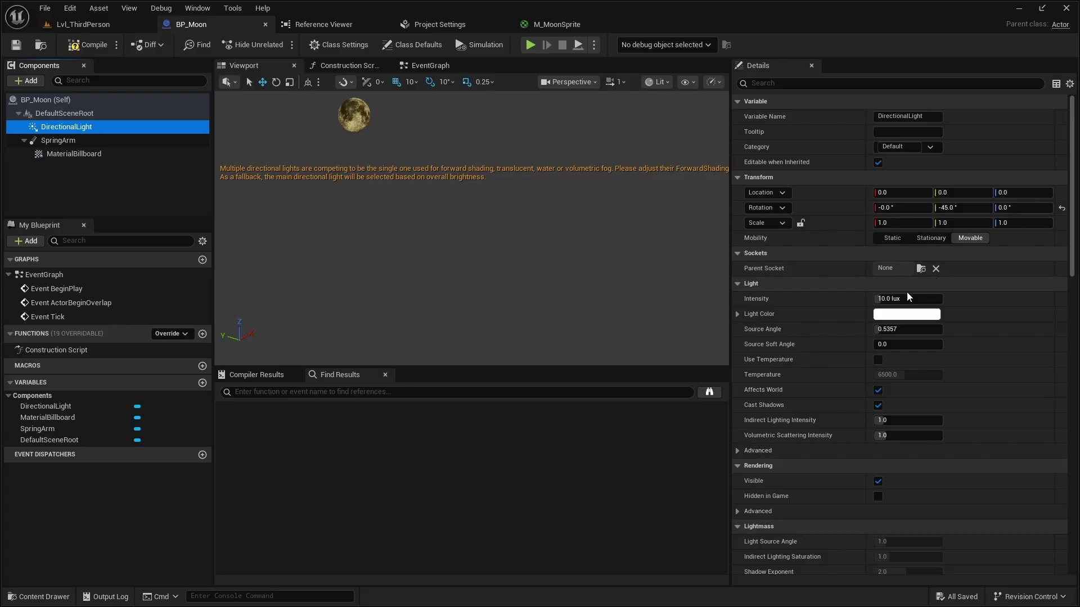
Set the DirectionalLight's intensity to 2 lux.
{"action": "left_click", "coordinate": [890, 298]}
{"action": "type", "text": "2"}
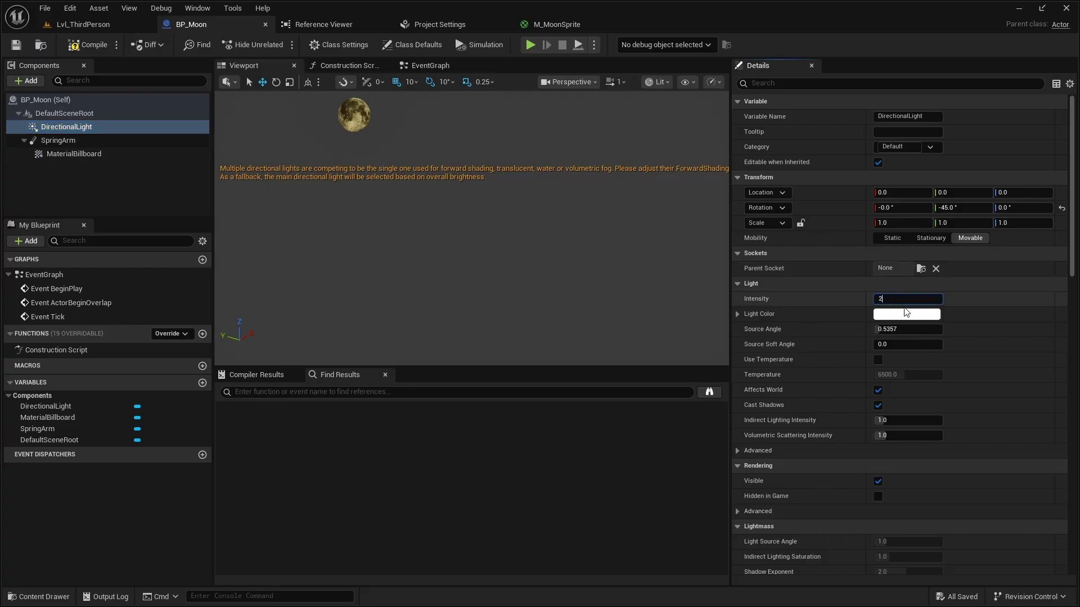
{"action": "key", "text": "Return"}
Change the DirectionalLight's Light Color to a muted blue (hex 6576ABFF) and save the blueprint.
{"action": "left_click", "coordinate": [907, 314]}
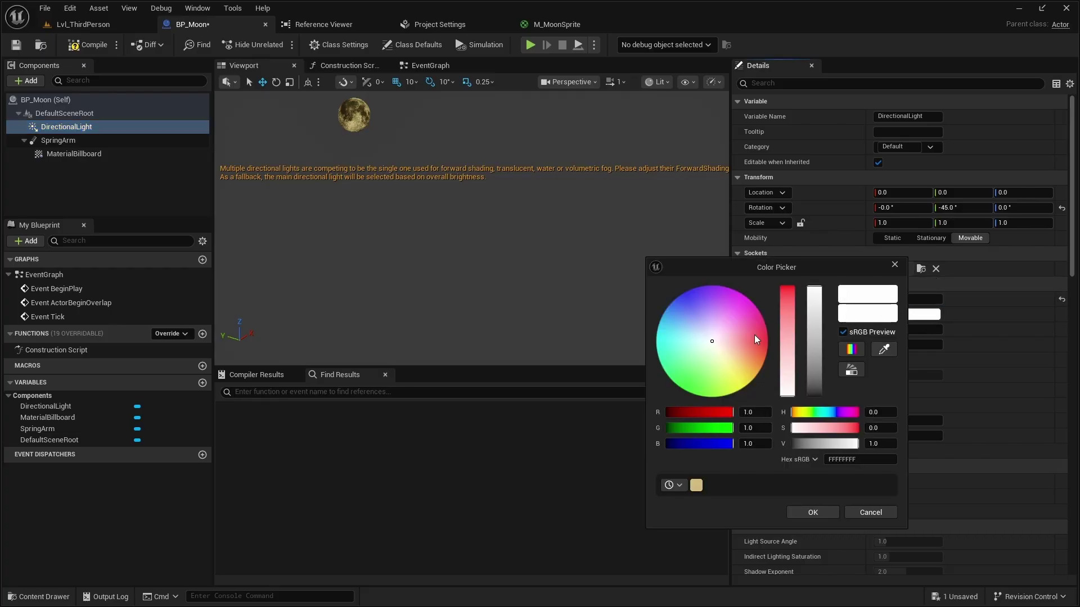
{"action": "left_click_drag", "start_coordinate": [713, 343], "coordinate": [681, 305]}
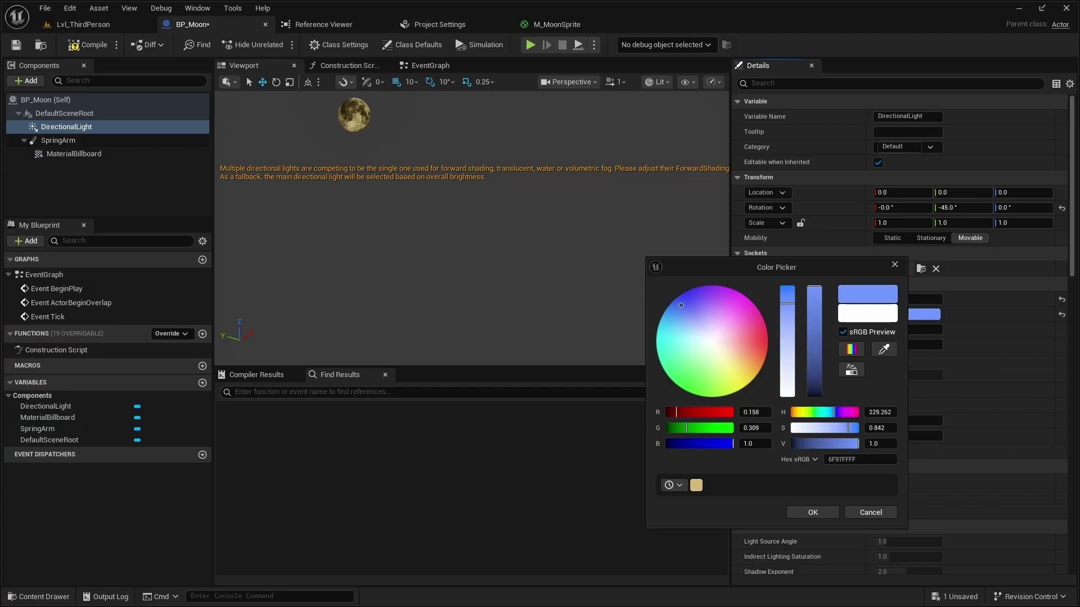
{"action": "left_click_drag", "start_coordinate": [813, 335], "coordinate": [811, 339]}
{"action": "left_click_drag", "start_coordinate": [791, 301], "coordinate": [826, 352]}
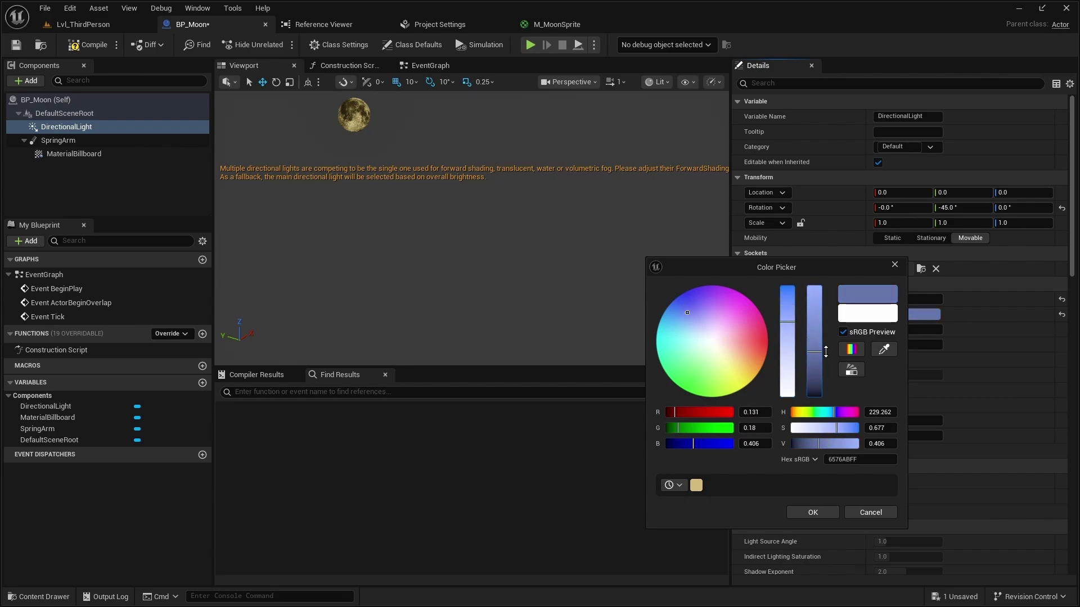
{"action": "left_click", "coordinate": [820, 513]}
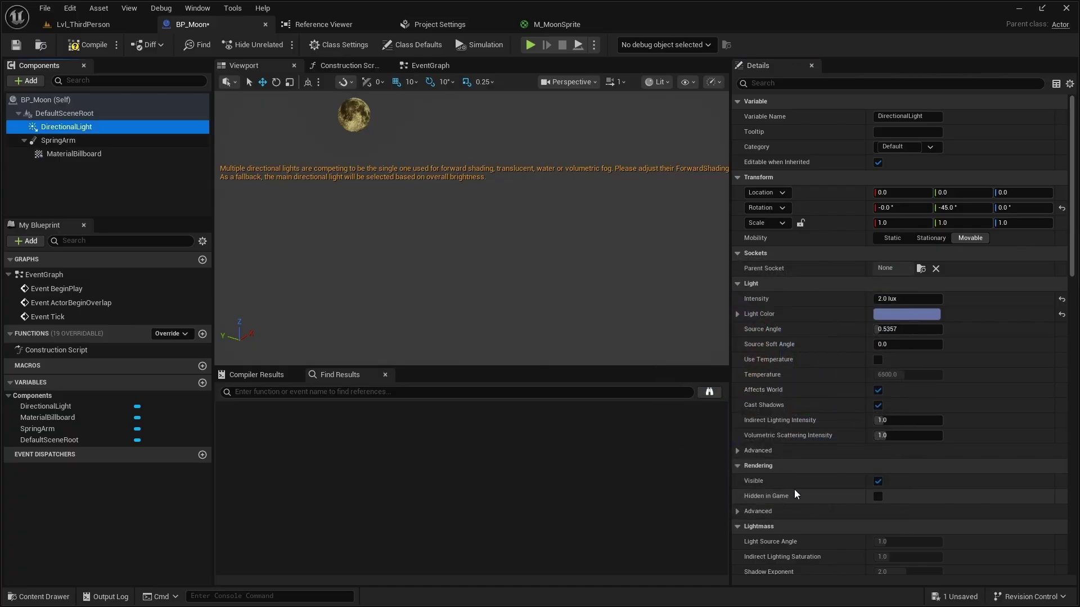
{"action": "left_click", "coordinate": [16, 44]}
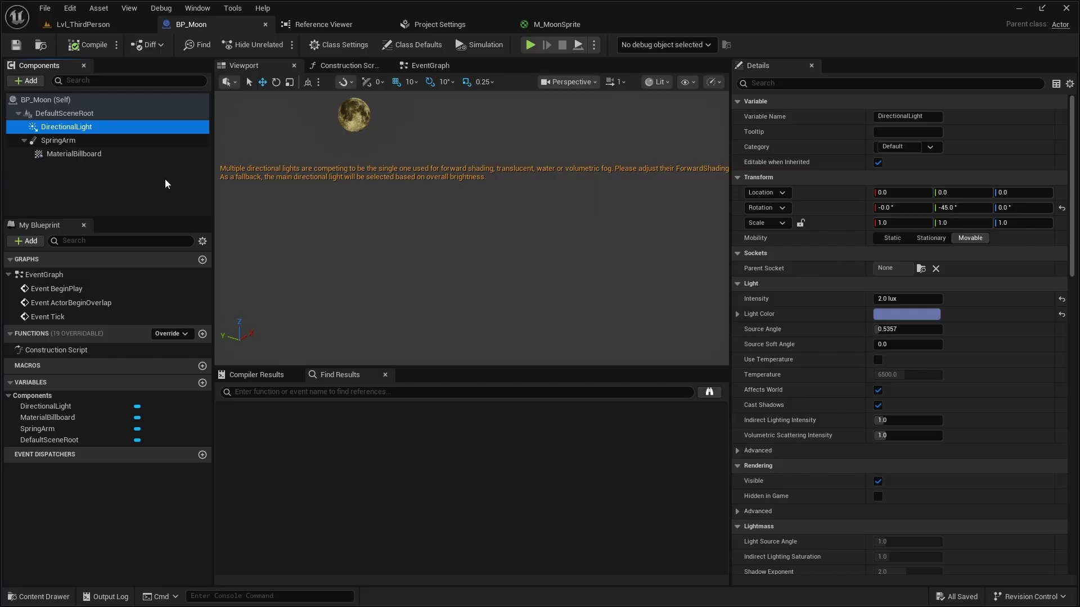
Delete the DirectionalLight, ExponentialHeightFog, SM_SkySphere and VolumetricCloud actors from the Lvl_ThirdPerson level.
{"action": "left_click", "coordinate": [85, 24]}
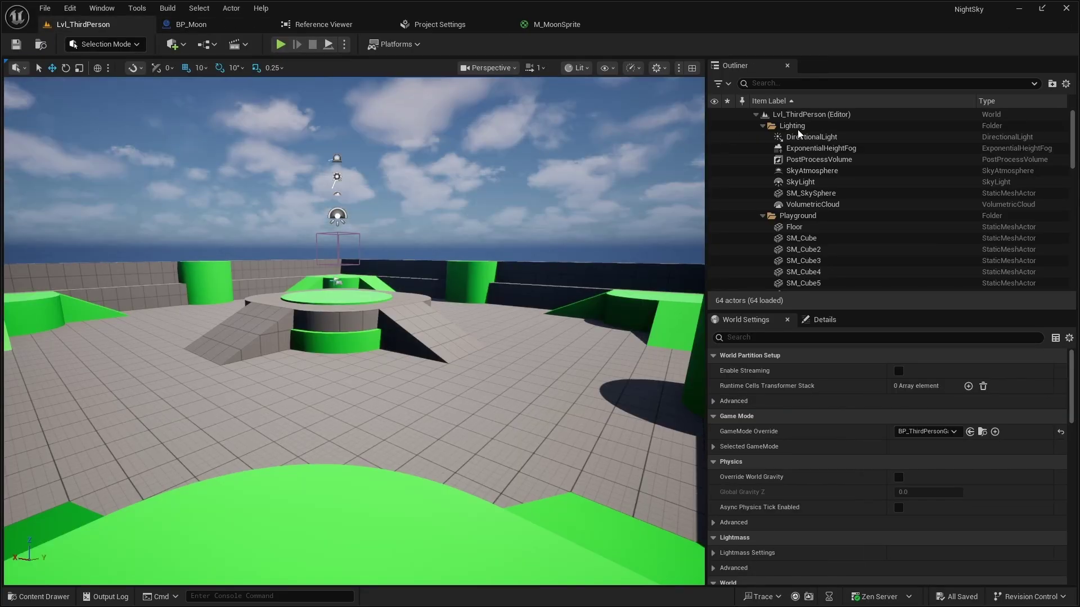
{"action": "left_click", "coordinate": [826, 138]}
{"action": "left_click", "coordinate": [832, 149], "text": "ctrl"}
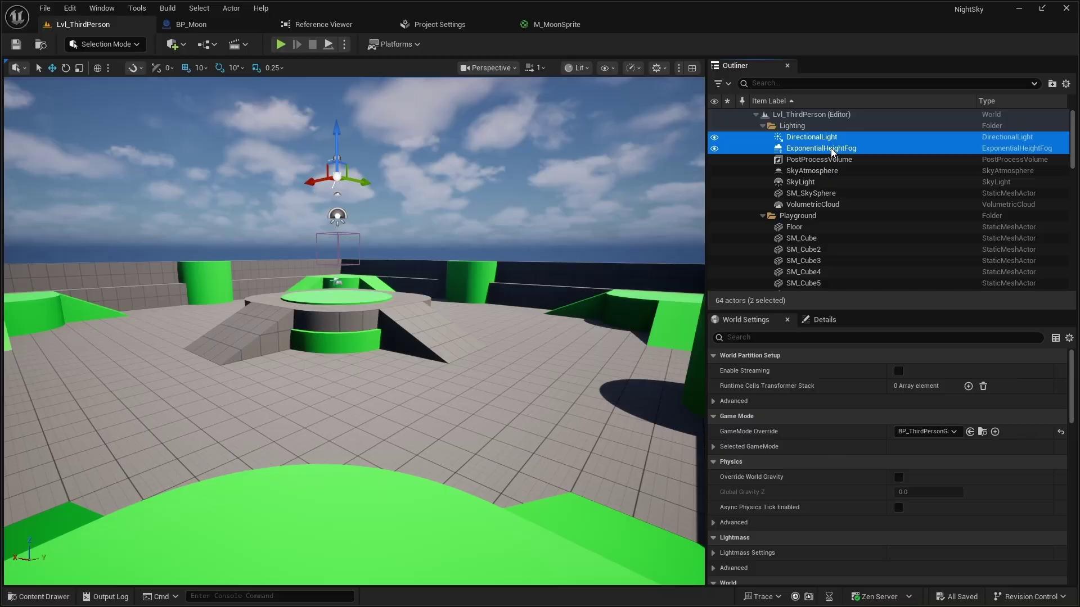
{"action": "left_click", "coordinate": [834, 194], "text": "shift"}
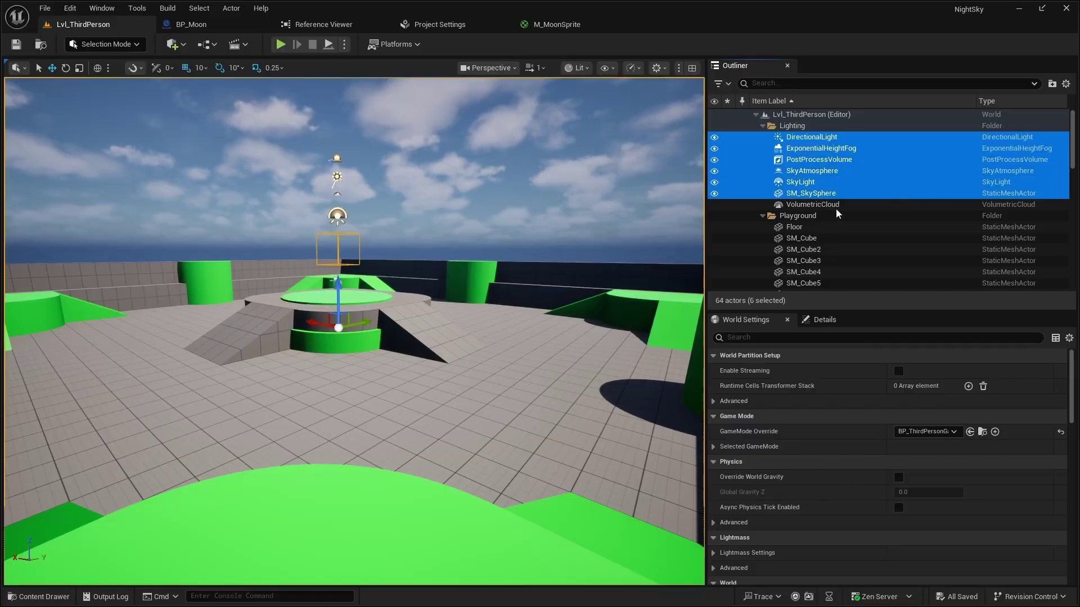
{"action": "left_click", "coordinate": [834, 205]}
{"action": "left_click", "coordinate": [829, 194], "text": "ctrl"}
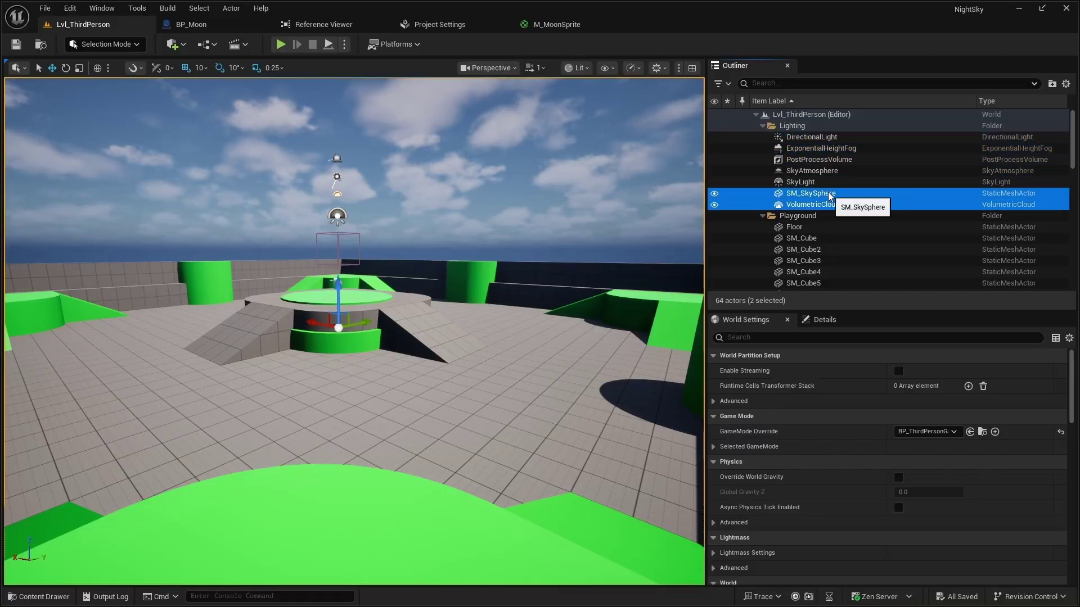
{"action": "left_click", "coordinate": [821, 149], "text": "ctrl"}
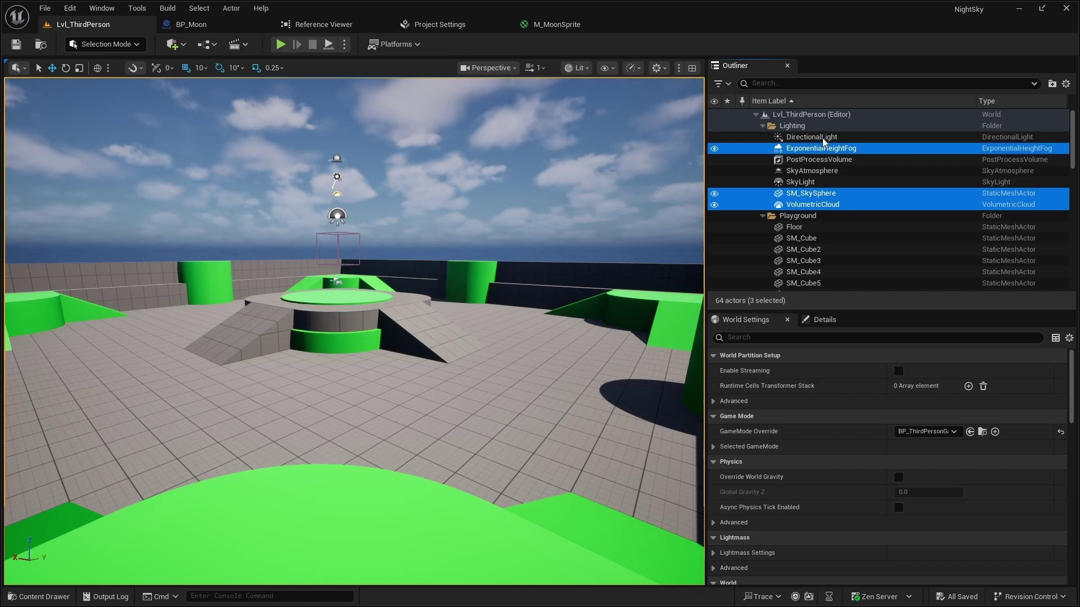
{"action": "left_click", "coordinate": [811, 137], "text": "ctrl"}
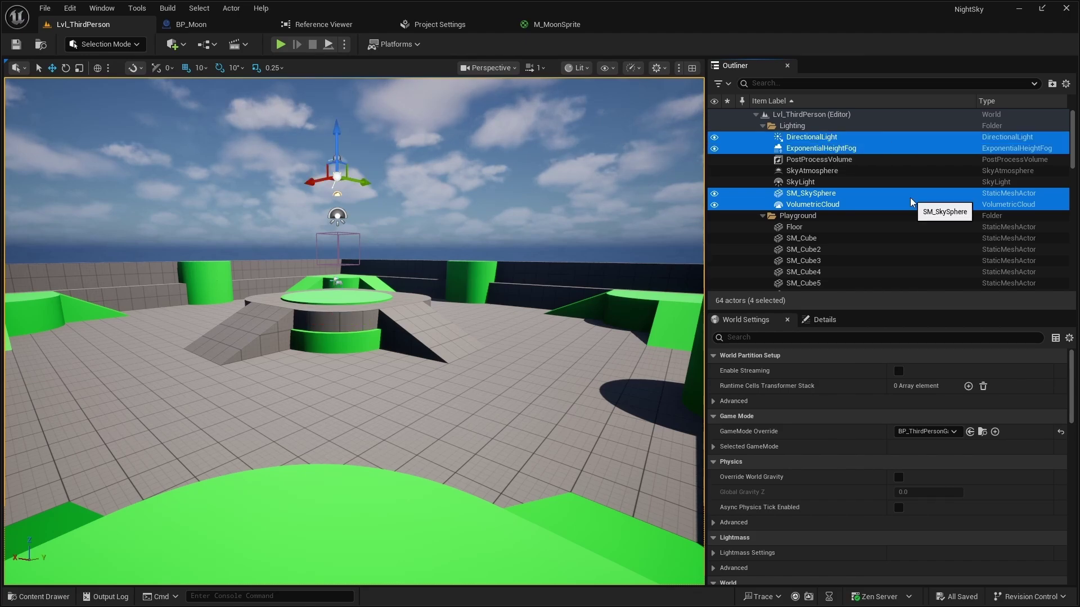
{"action": "key", "text": "Delete"}
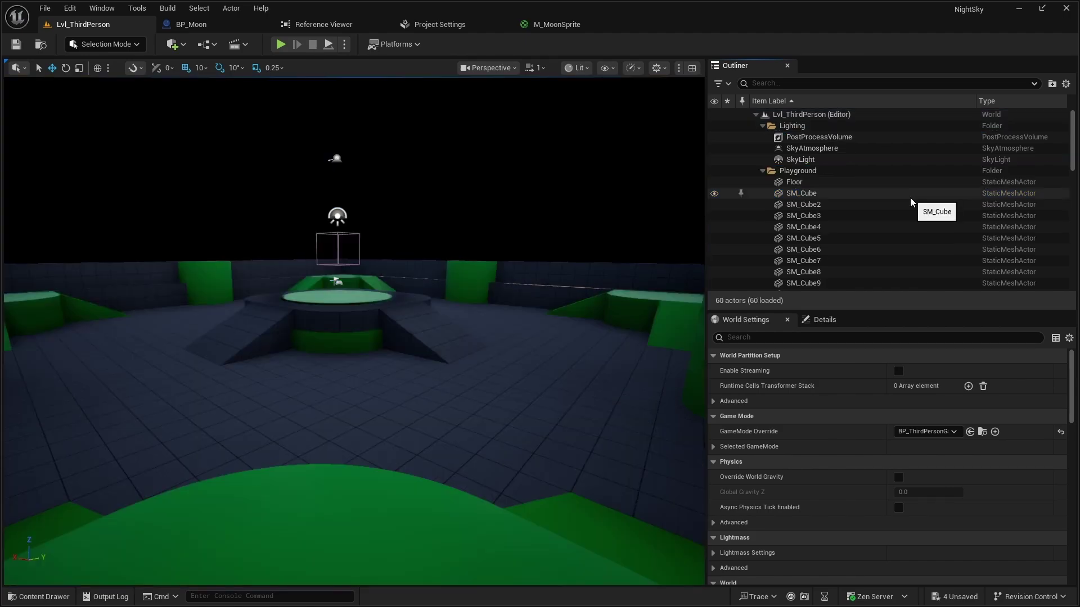
Place BP_Moon from the _Game folder into the level and reset its location to the origin.
{"action": "left_click", "coordinate": [39, 597]}
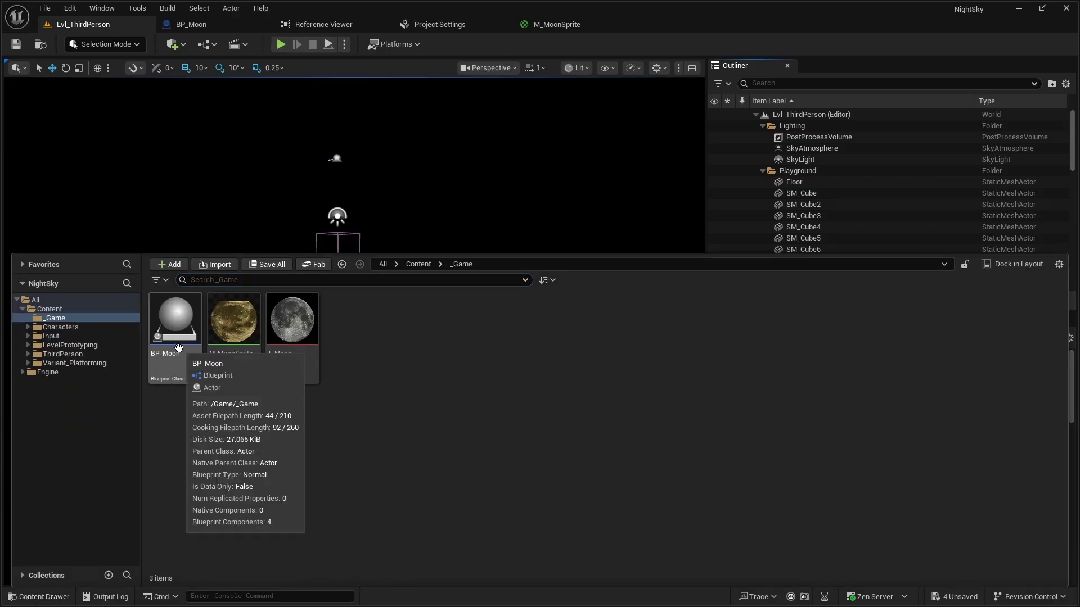
{"action": "left_click_drag", "start_coordinate": [178, 347], "coordinate": [349, 314]}
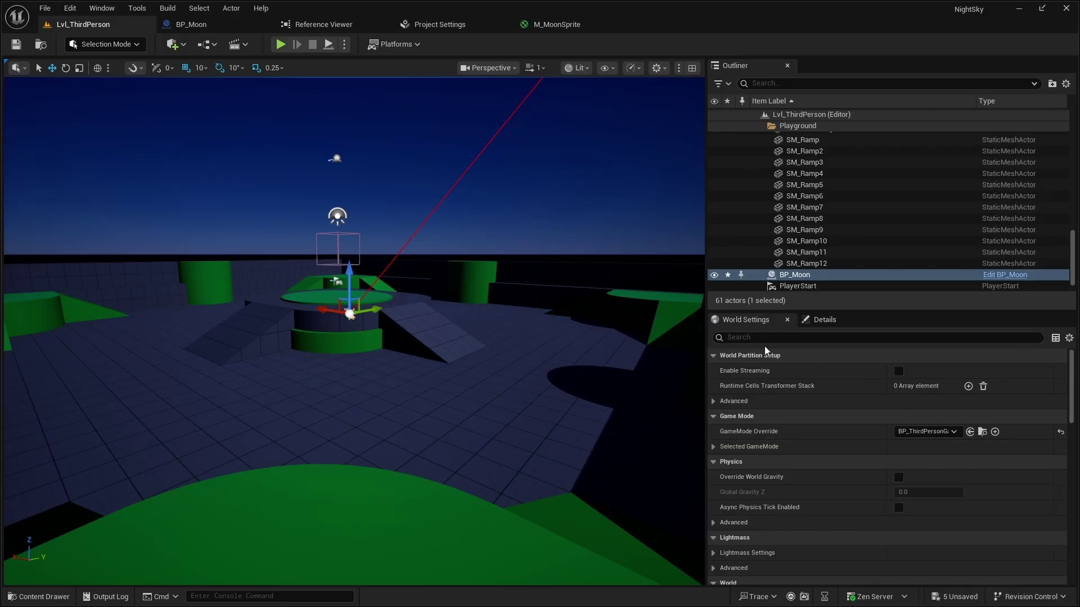
{"action": "left_click", "coordinate": [811, 318]}
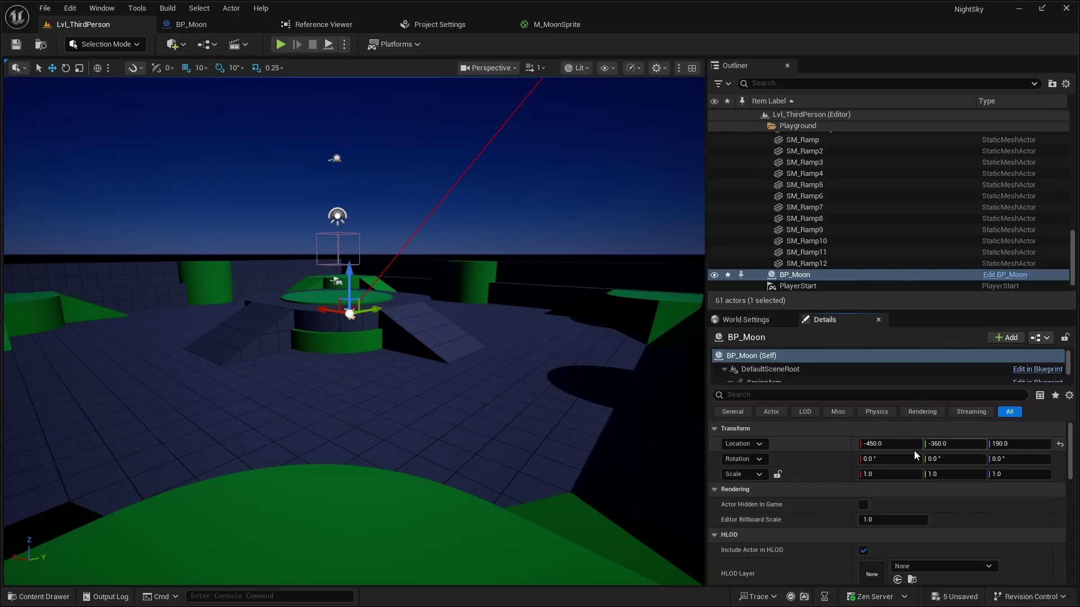
{"action": "left_click", "coordinate": [1061, 444]}
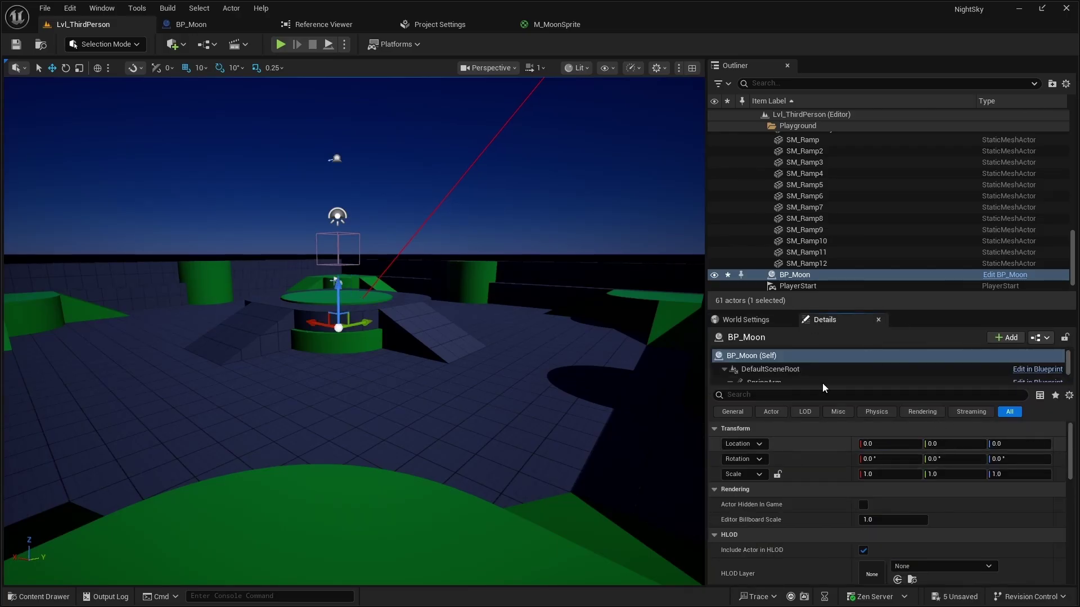
{"action": "right_click_drag", "start_coordinate": [417, 270], "coordinate": [467, 242]}
{"action": "left_click", "coordinate": [217, 216]}
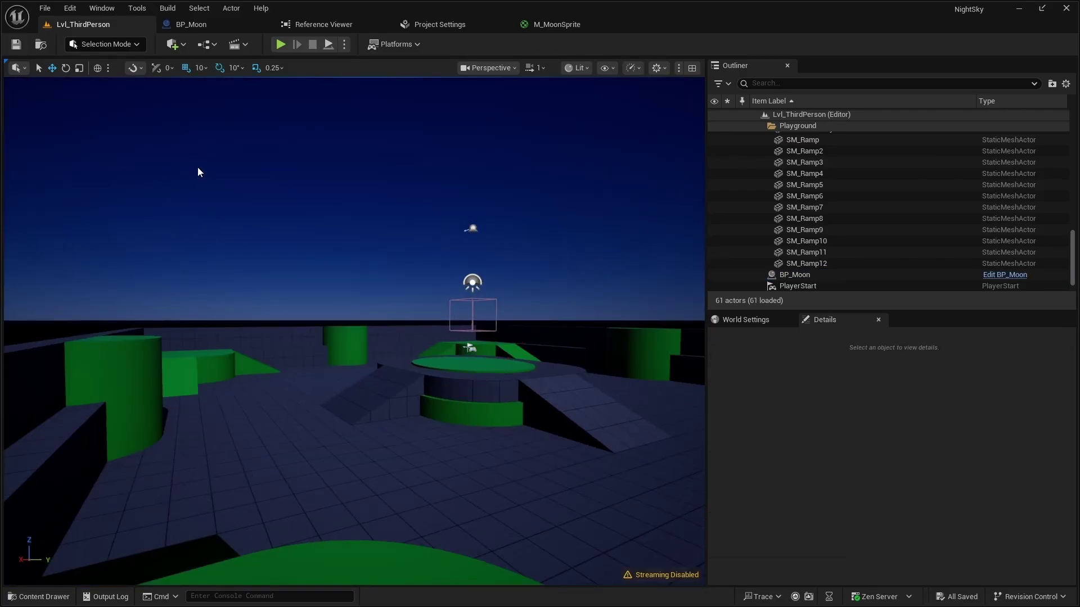
Check that engine content is shown in the content browser and open the Engine/Content/EngineSky folder.
{"action": "left_click", "coordinate": [42, 597]}
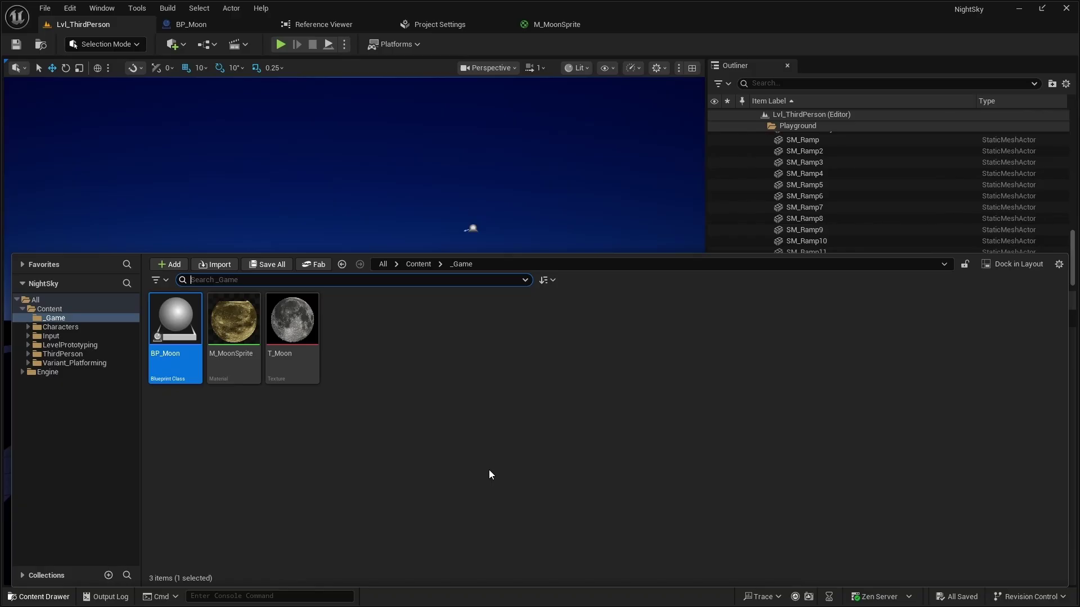
{"action": "left_click", "coordinate": [1059, 263]}
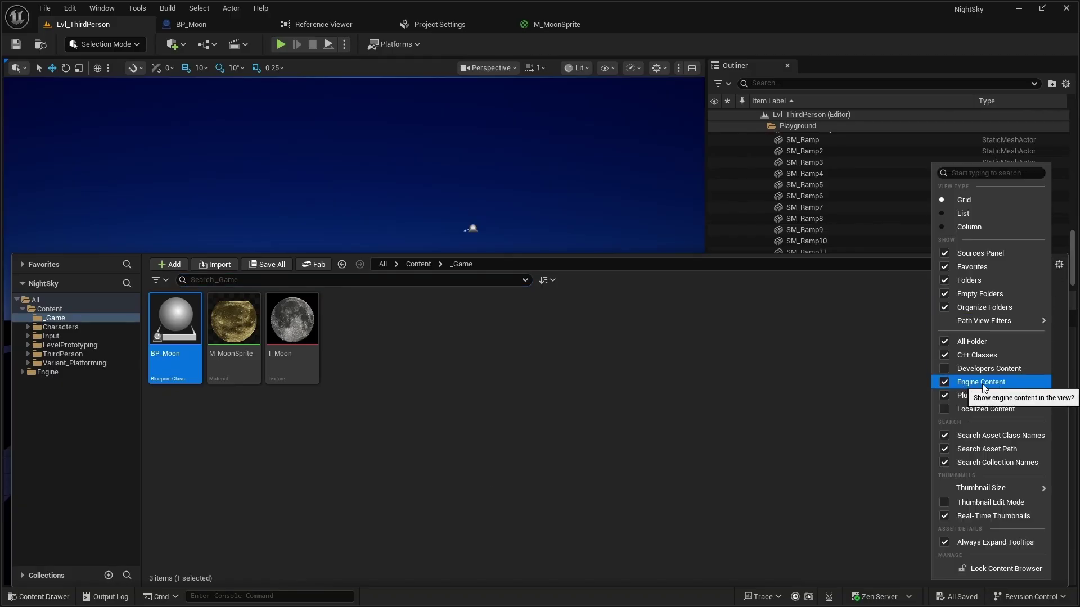
{"action": "left_click", "coordinate": [475, 390]}
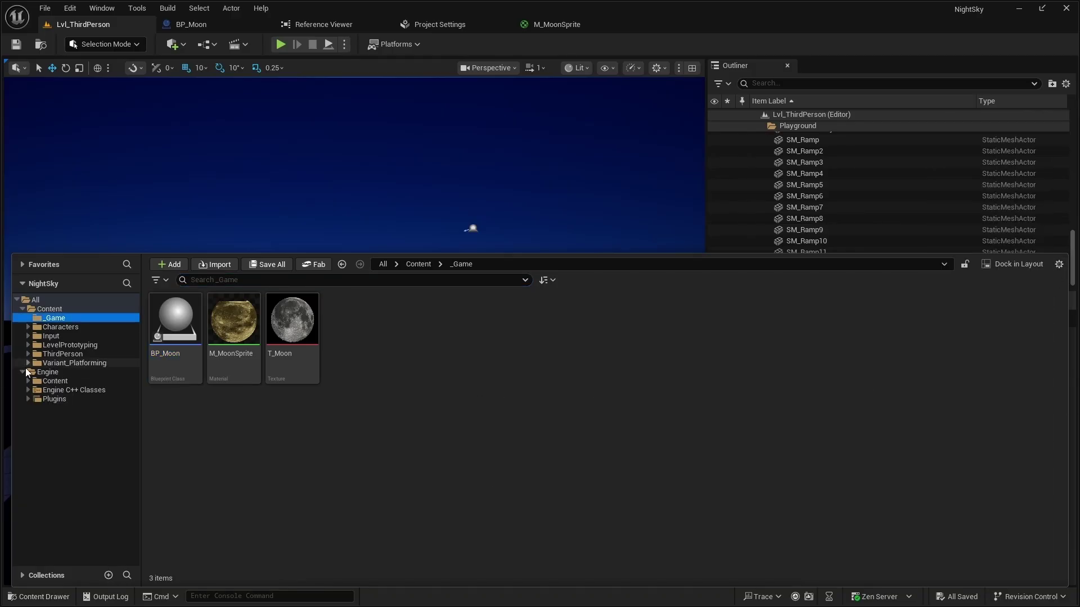
{"action": "left_click", "coordinate": [24, 370]}
{"action": "left_click", "coordinate": [29, 381]}
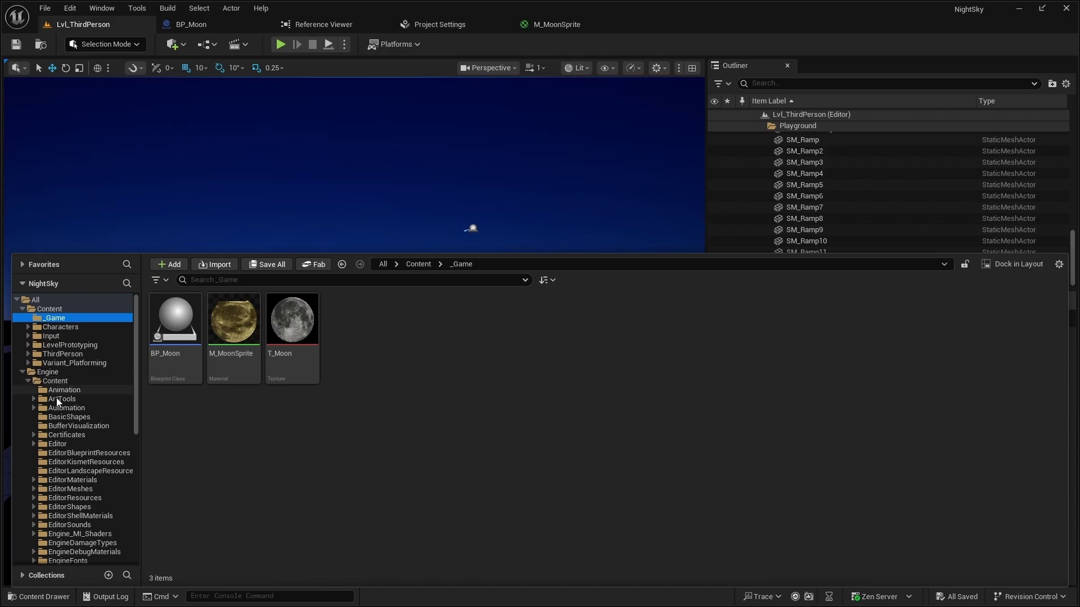
{"action": "scroll", "coordinate": [57, 397], "scroll_direction": "down", "scroll_amount": 5}
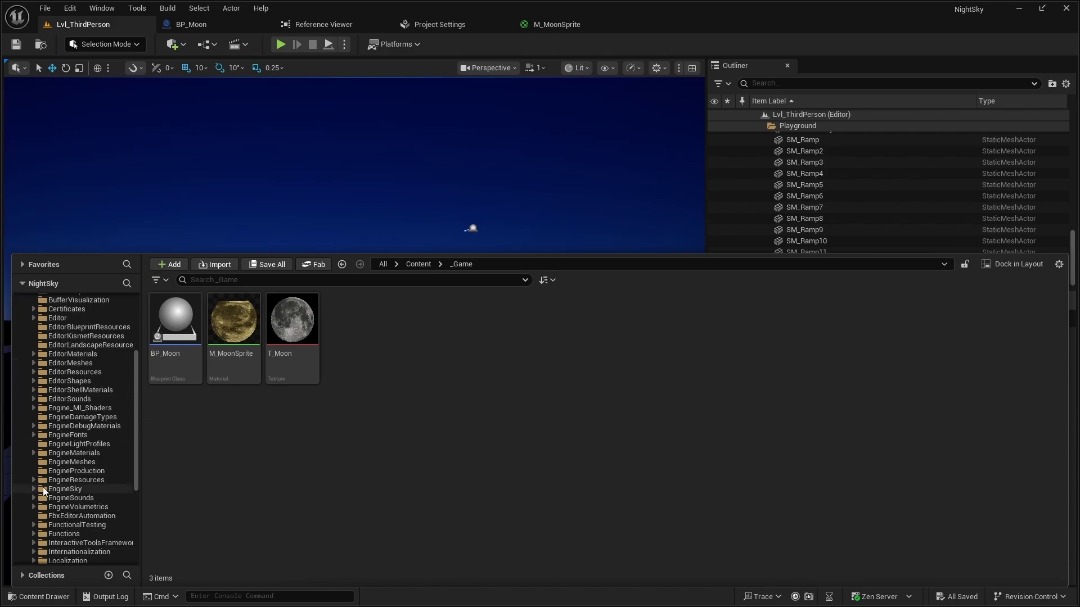
{"action": "left_click", "coordinate": [78, 489]}
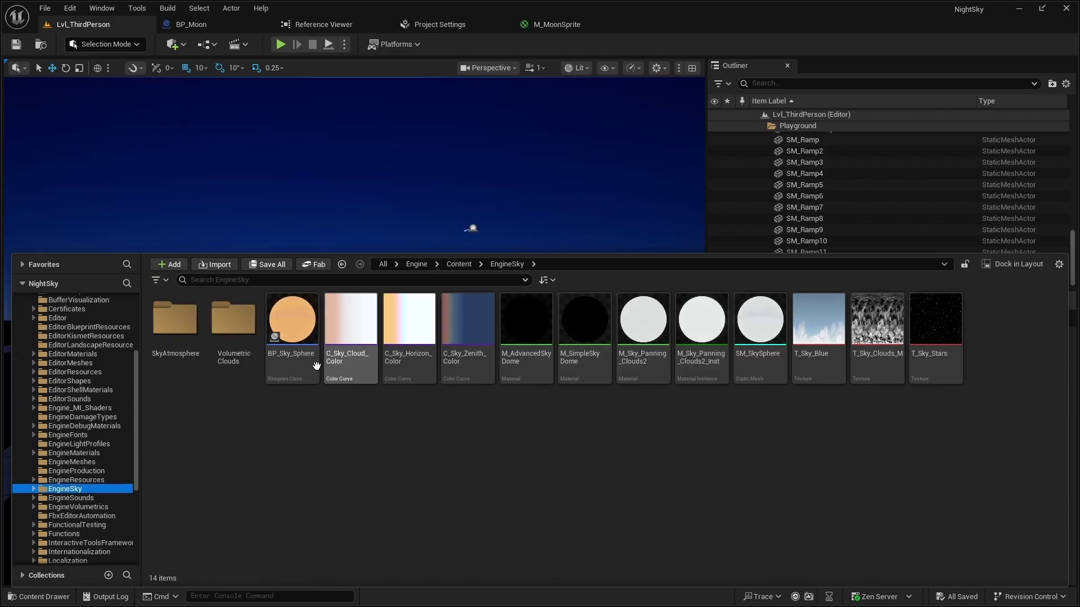
Place BP_Sky_Sphere in the level, reset its location to the origin and save the level.
{"action": "left_click", "coordinate": [307, 203]}
{"action": "left_click_drag", "start_coordinate": [307, 203], "coordinate": [308, 204]}
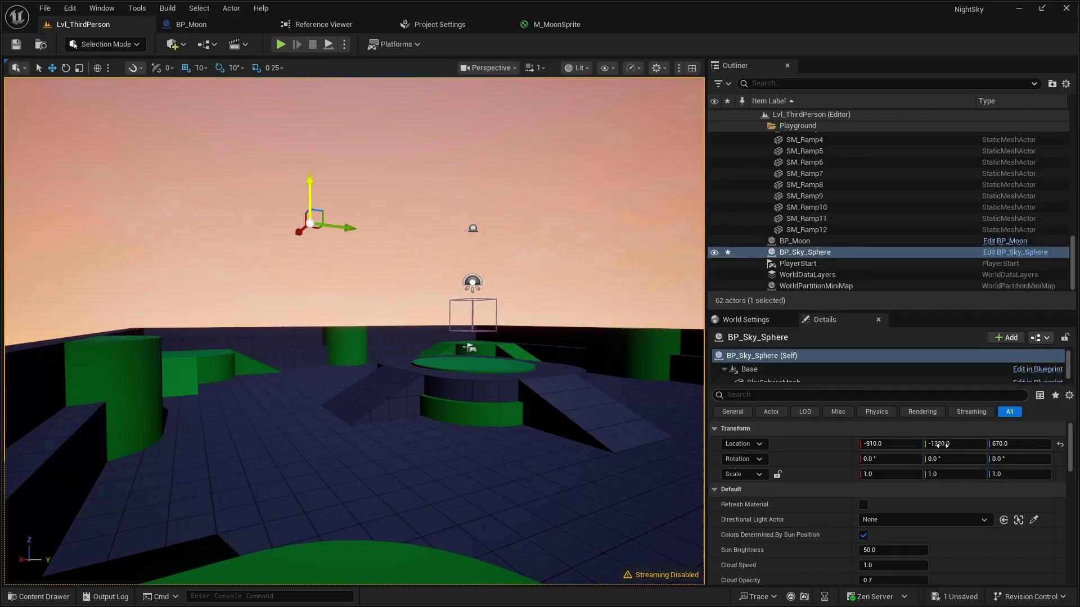
{"action": "left_click", "coordinate": [1060, 446]}
{"action": "key", "text": "ctrl+s"}
Filter the BP_Sky_Sphere properties by "Sun" and set Sun Height to -1.0.
{"action": "scroll", "coordinate": [863, 461], "scroll_direction": "down", "scroll_amount": 2}
{"action": "left_click", "coordinate": [825, 394]}
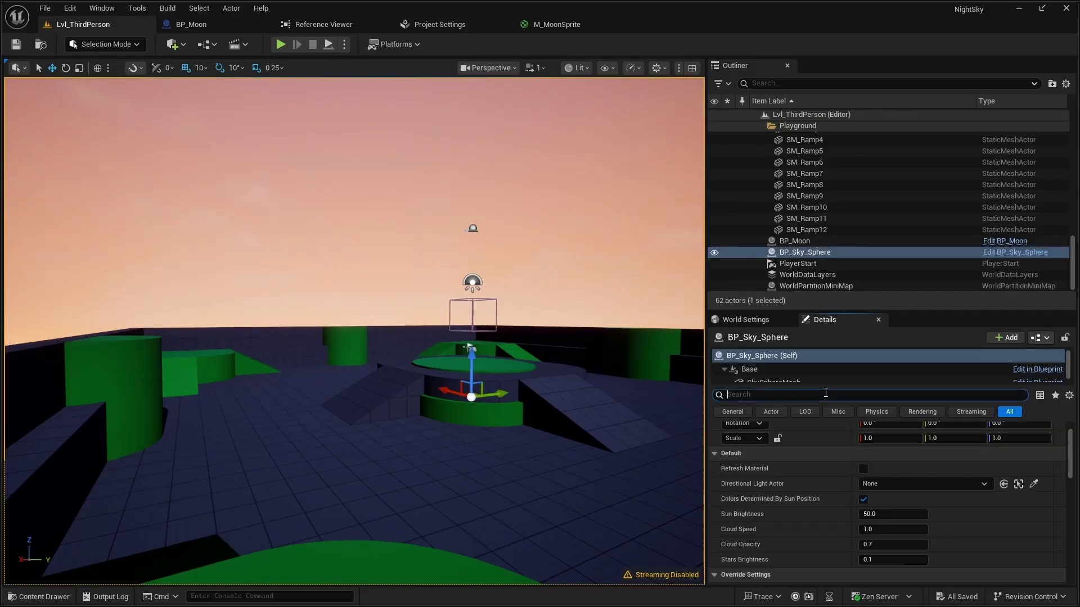
{"action": "type", "text": "Sun"}
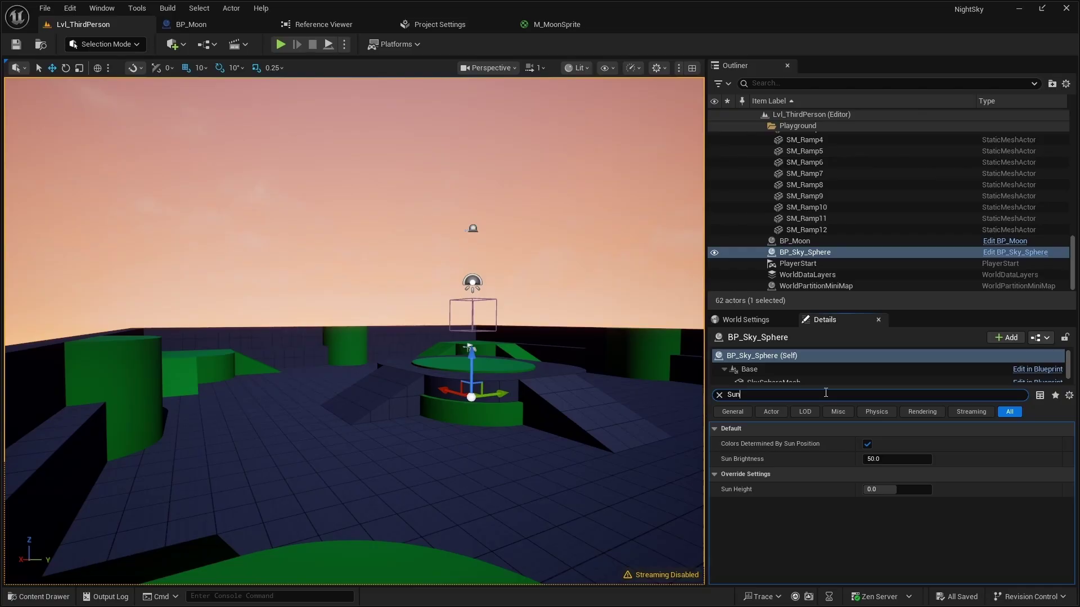
{"action": "left_click_drag", "start_coordinate": [900, 491], "coordinate": [866, 491]}
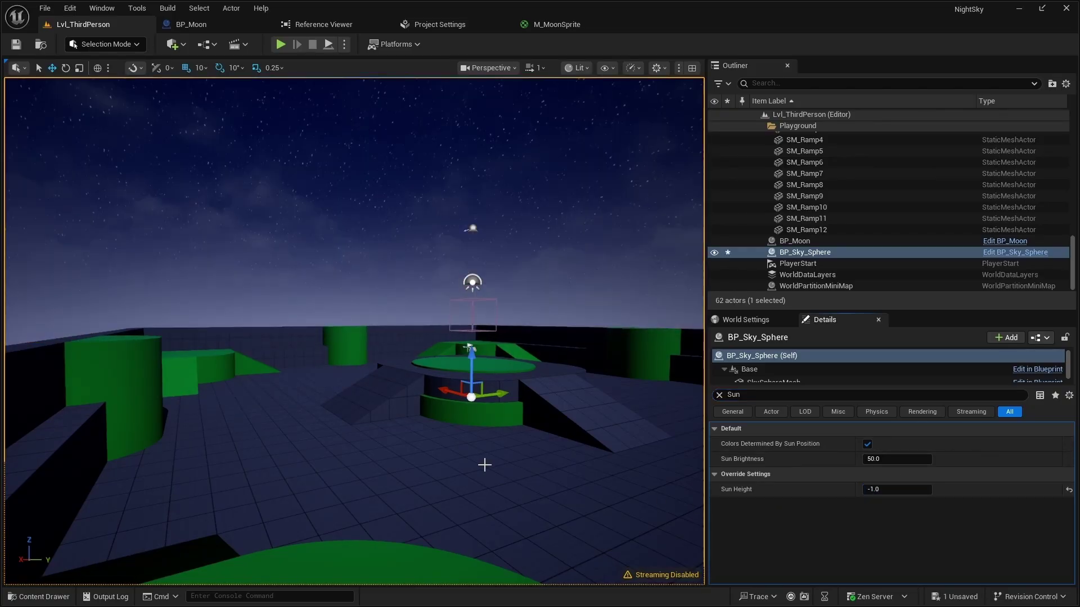
{"action": "right_click_drag", "start_coordinate": [485, 464], "coordinate": [405, 387]}
{"action": "left_click", "coordinate": [879, 460]}
{"action": "right_click_drag", "start_coordinate": [601, 403], "coordinate": [718, 355]}
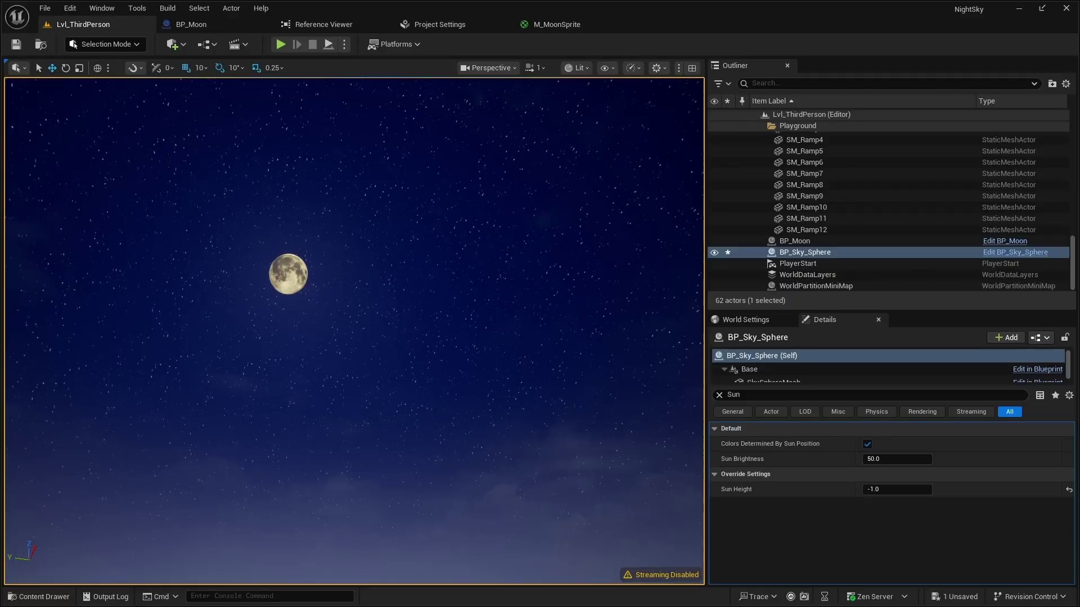
Play the level in the editor and run the character around to inspect the moon, stars and moonlight.
{"action": "left_click", "coordinate": [275, 47]}
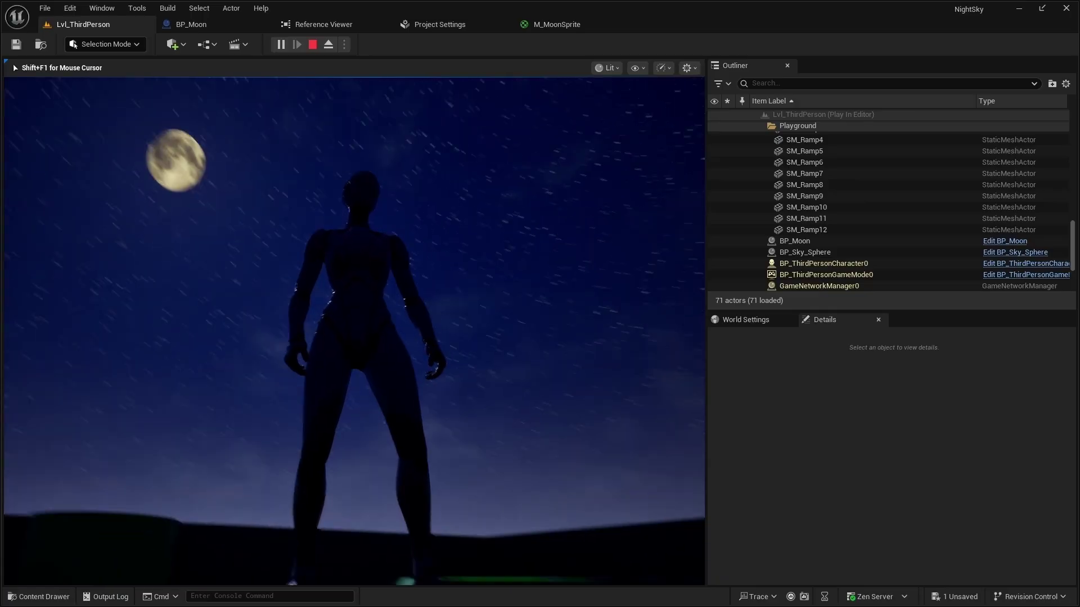
{"action": "key", "text": "d"}
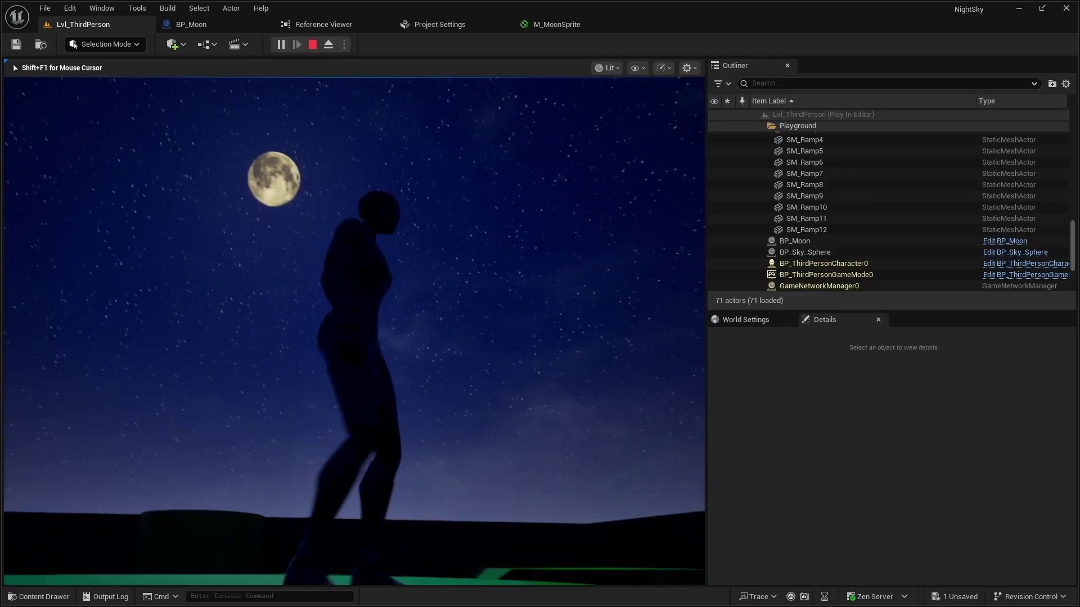
{"action": "key", "text": "w"}
{"action": "key", "text": "w"}
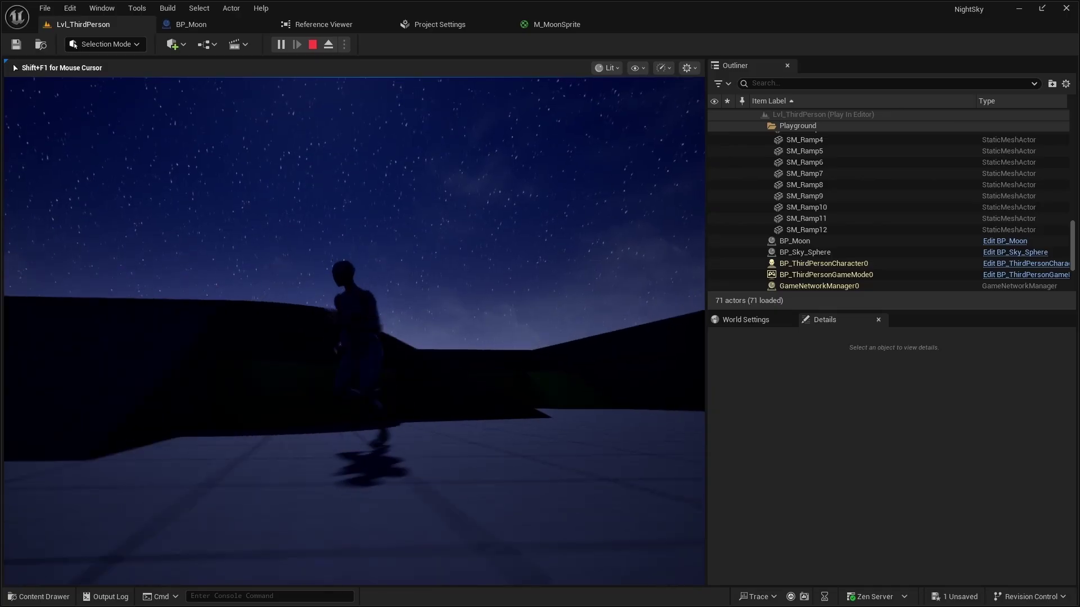
{"action": "key", "text": "w"}
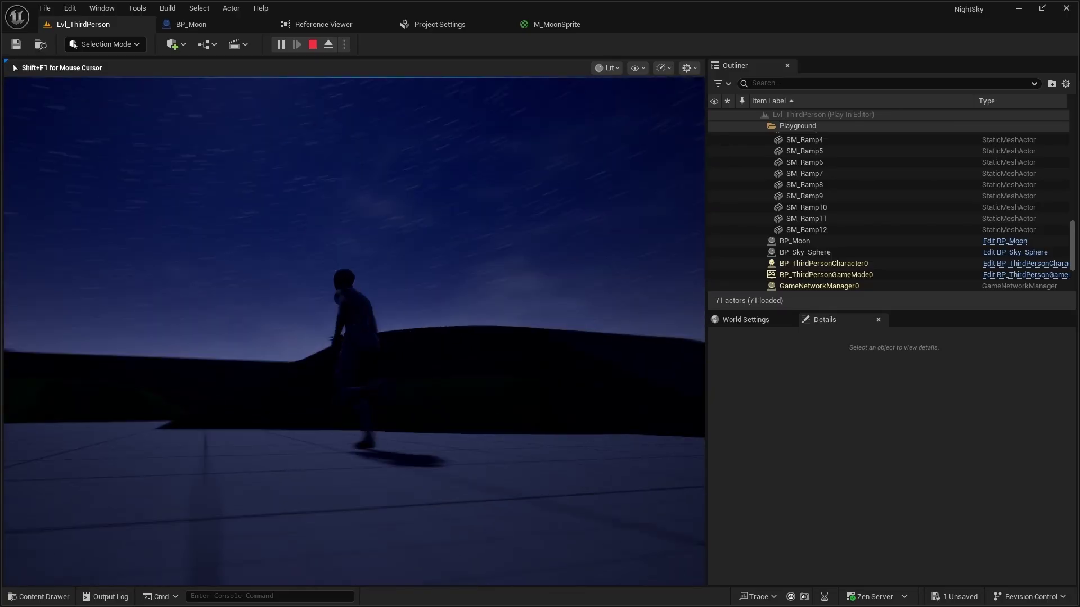